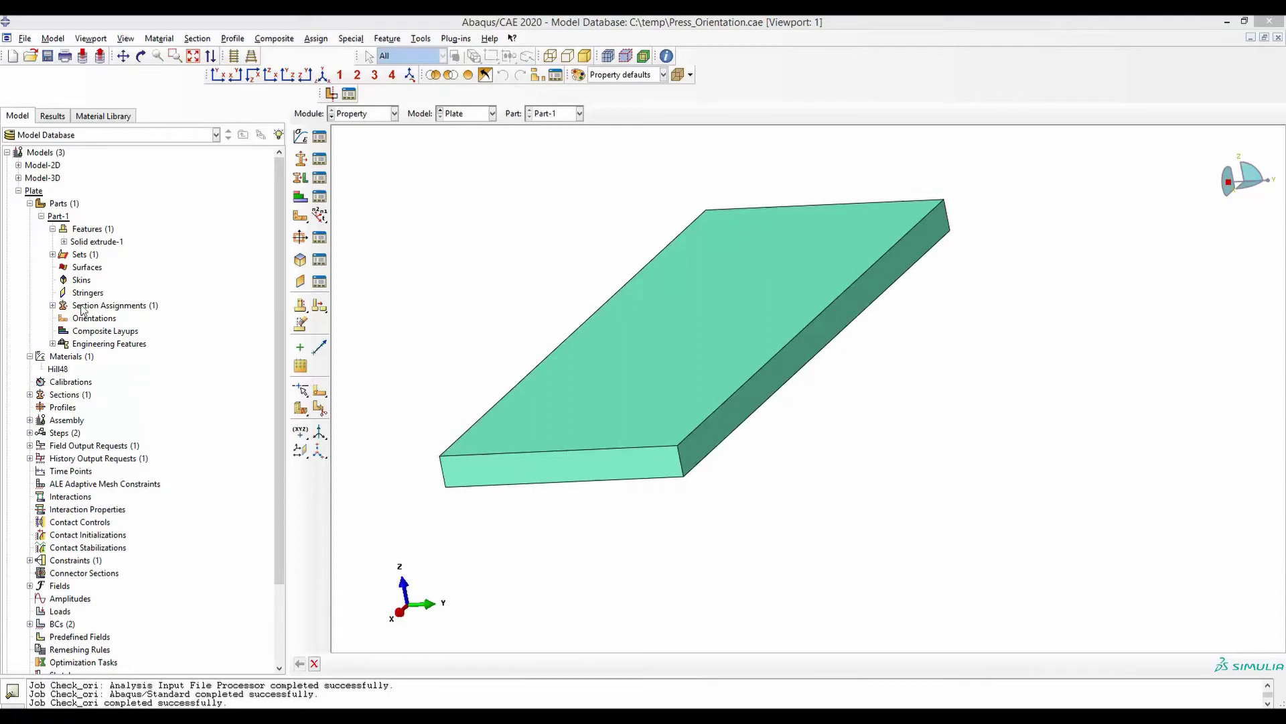
# - Start a default orientation on the whole plate, then discard it without saving
pyautogui.doubleClick(91, 319)
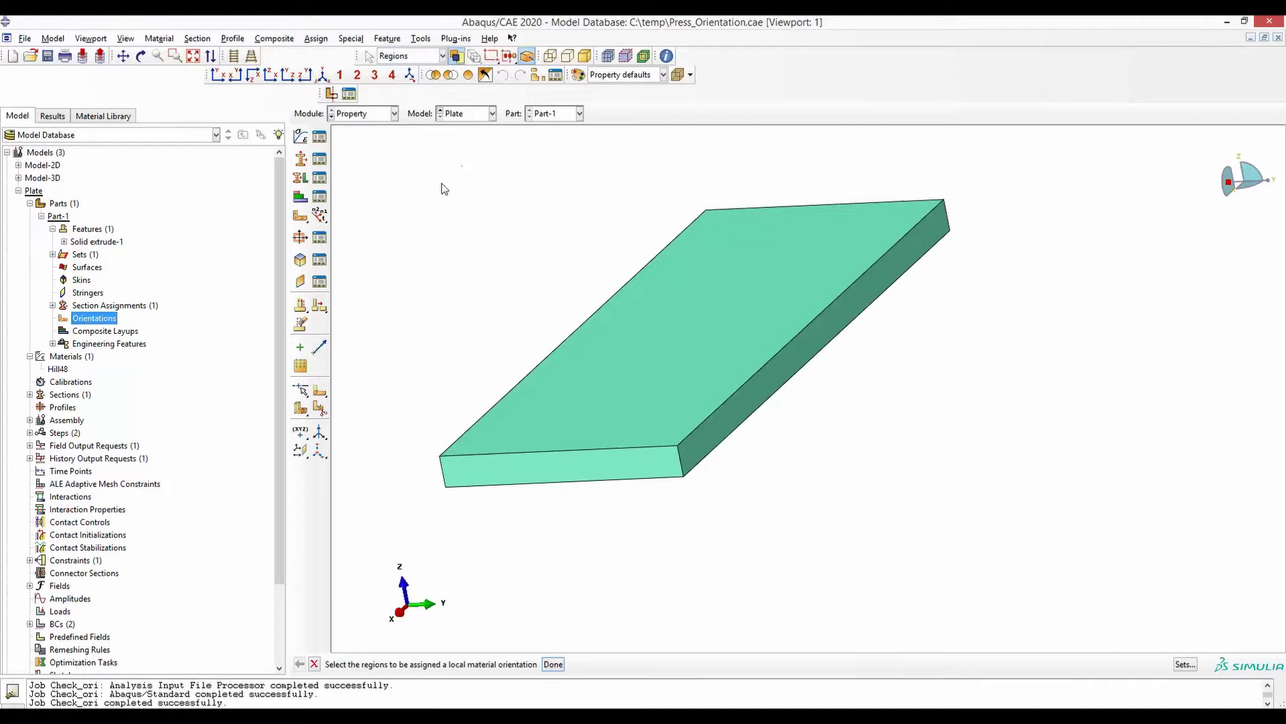
pyautogui.moveTo(442, 190); pyautogui.dragTo(967, 572)
pyautogui.click(553, 664)
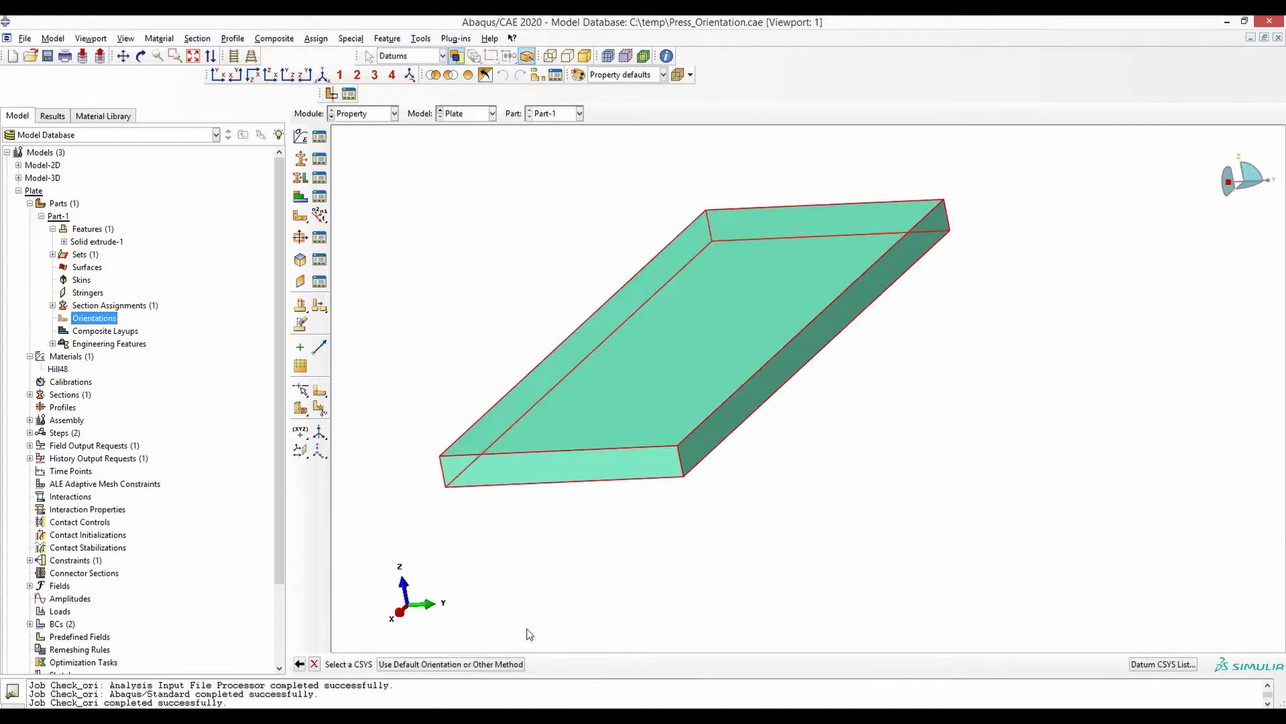
pyautogui.click(448, 663)
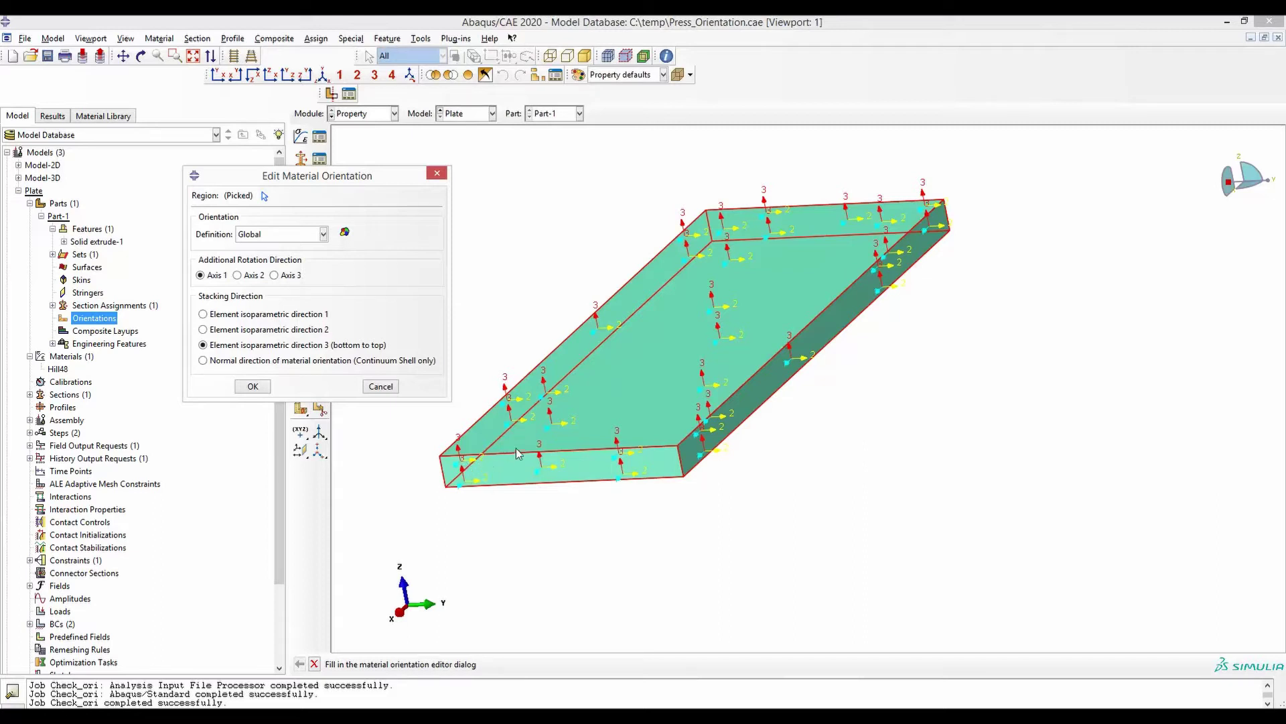
pyautogui.click(380, 386)
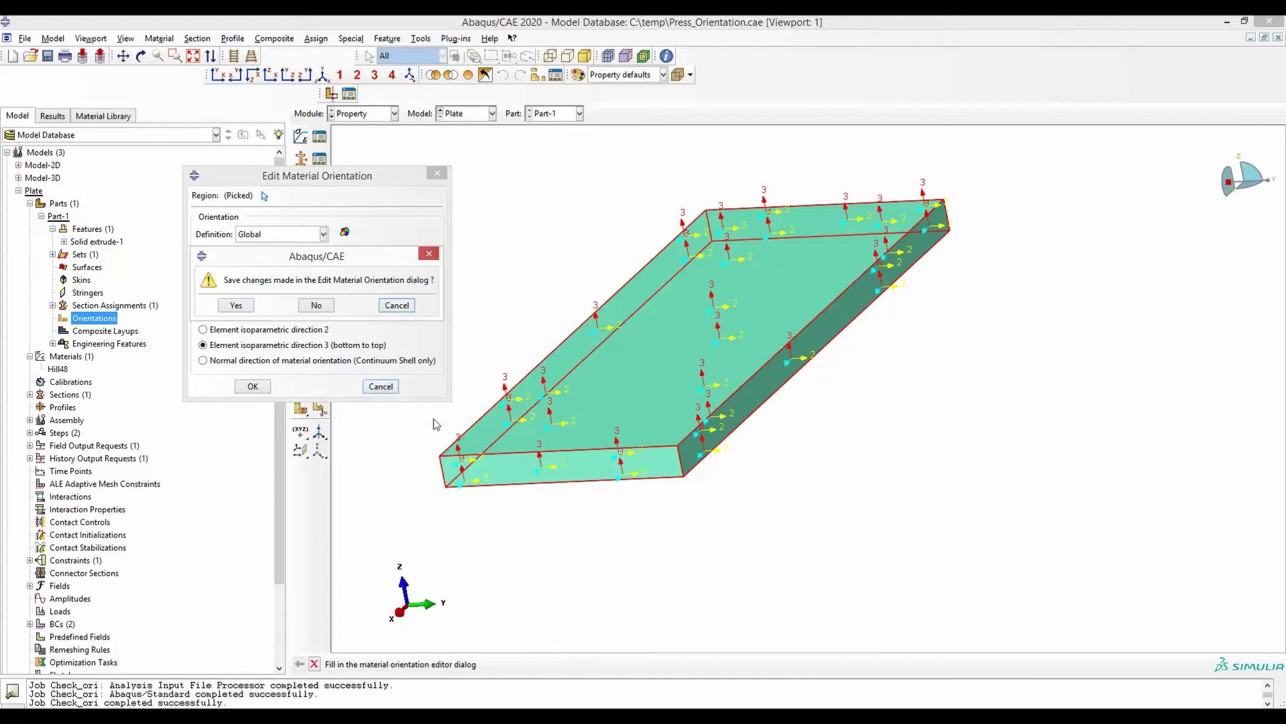
pyautogui.click(318, 306)
# - Switch to Model-3D to view its part, then return to the Plate model
pyautogui.click(473, 114)
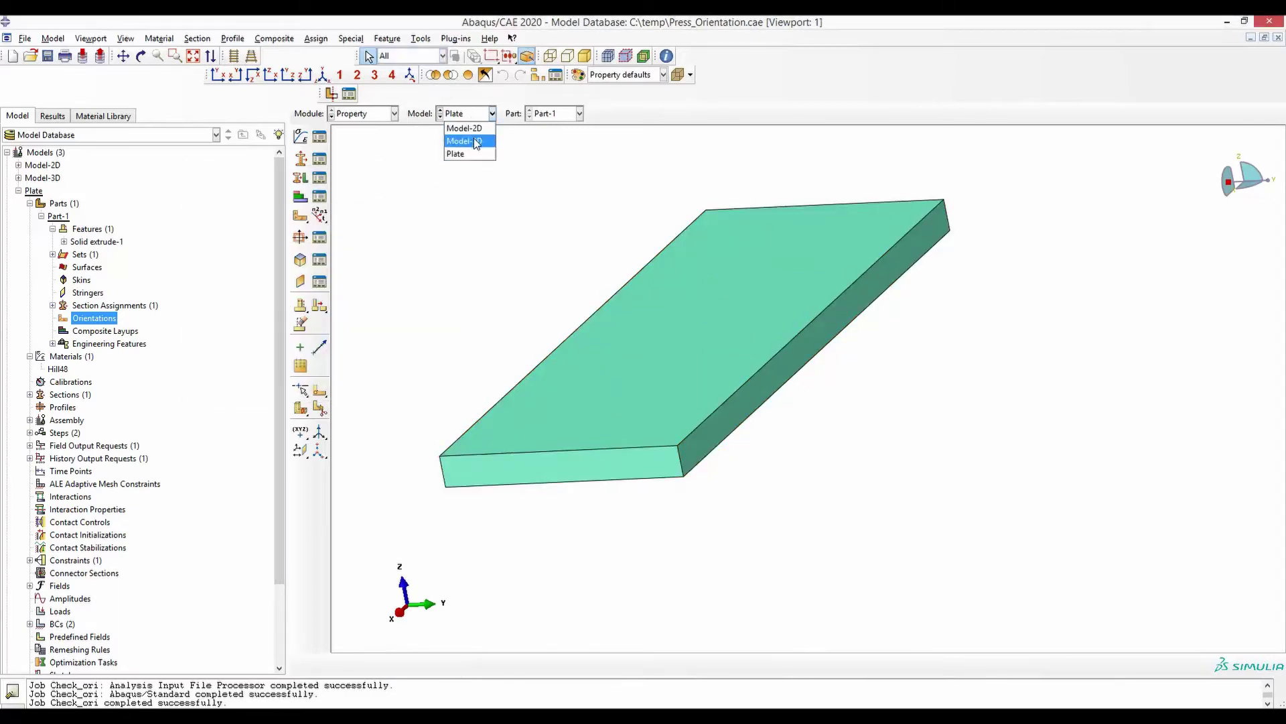
pyautogui.click(469, 141)
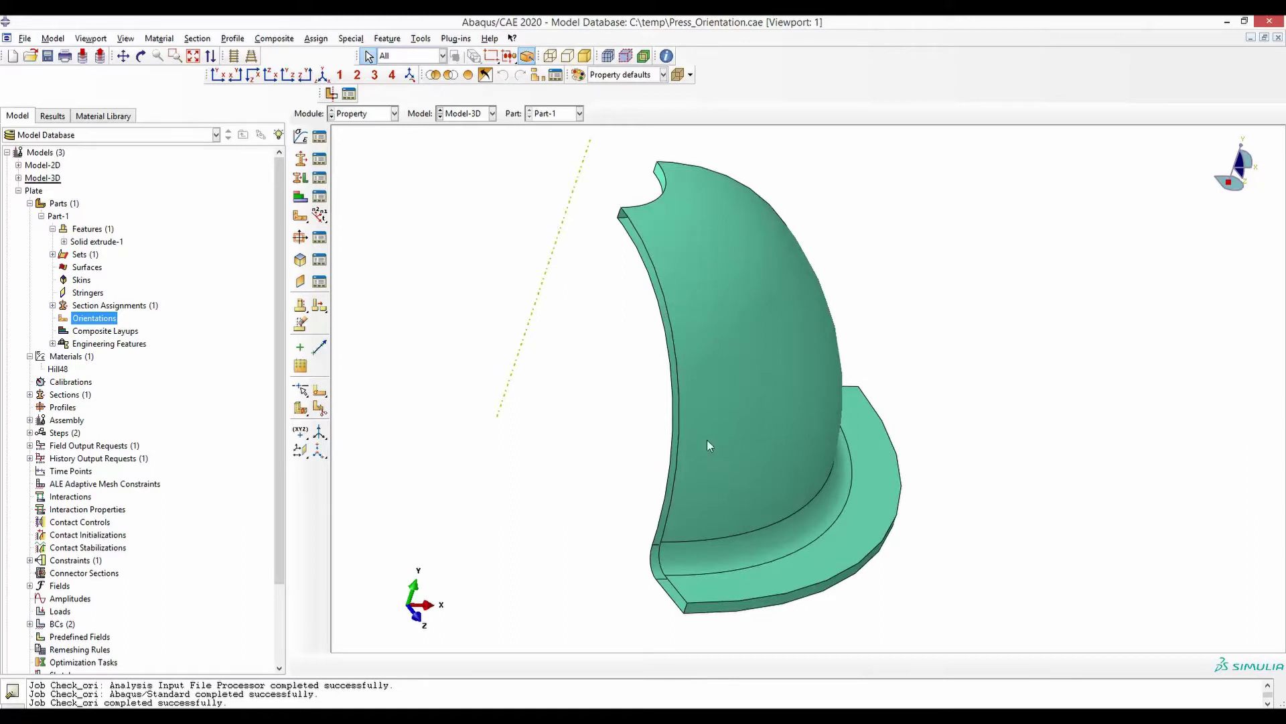
pyautogui.click(485, 117)
pyautogui.click(480, 126)
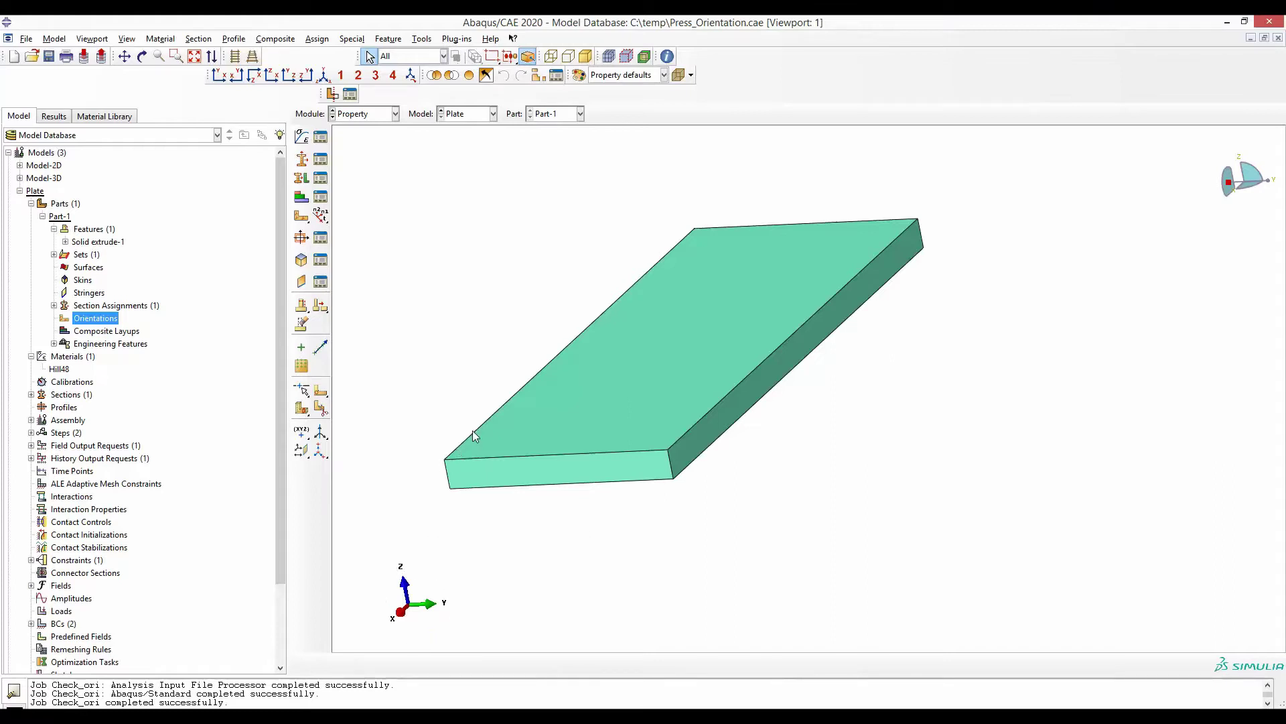
pyautogui.click(512, 401)
pyautogui.click(428, 456)
# - Assign the default Global orientation to the whole plate and reopen GLOBAL to review it
pyautogui.doubleClick(92, 324)
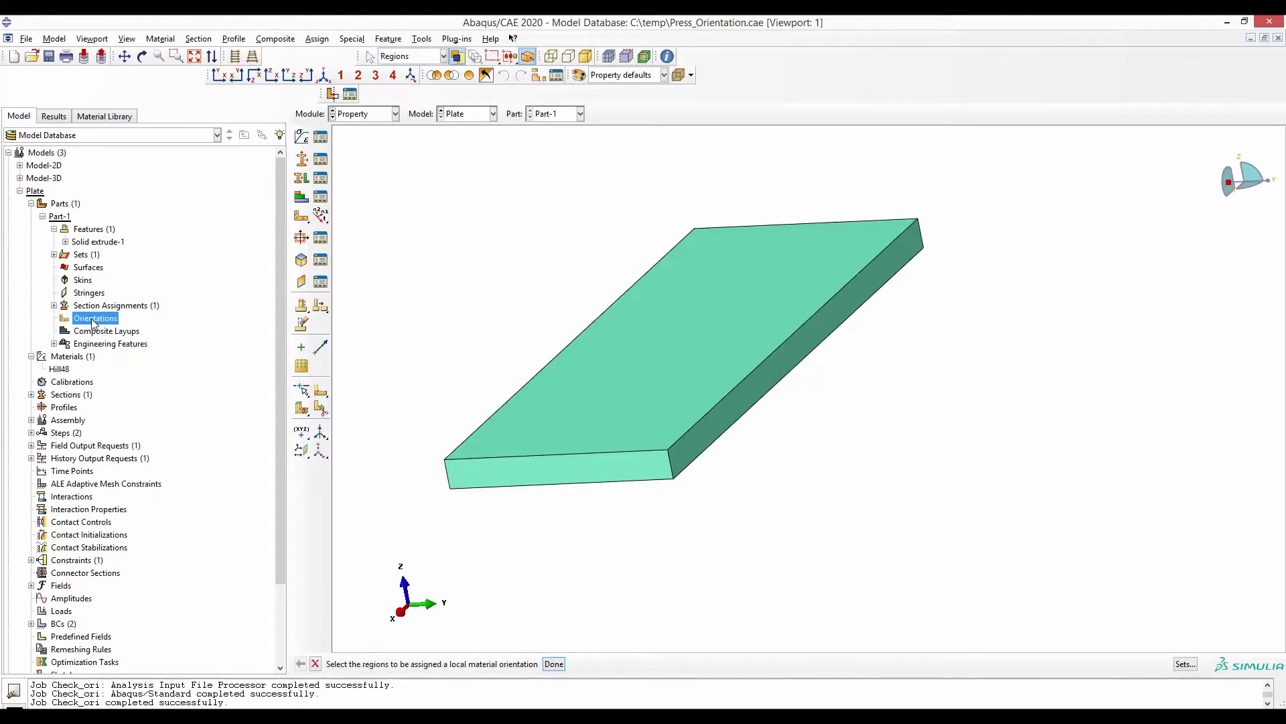
pyautogui.moveTo(400, 174); pyautogui.dragTo(994, 558)
pyautogui.click(554, 663)
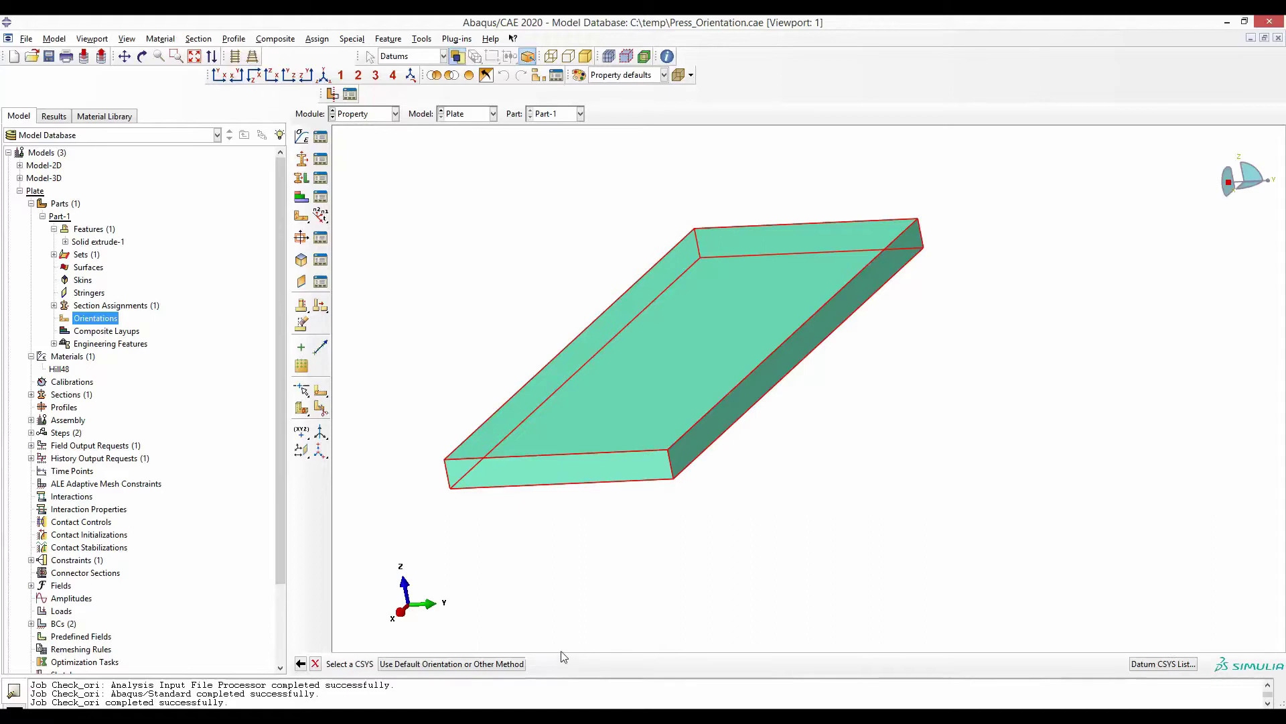
pyautogui.click(447, 665)
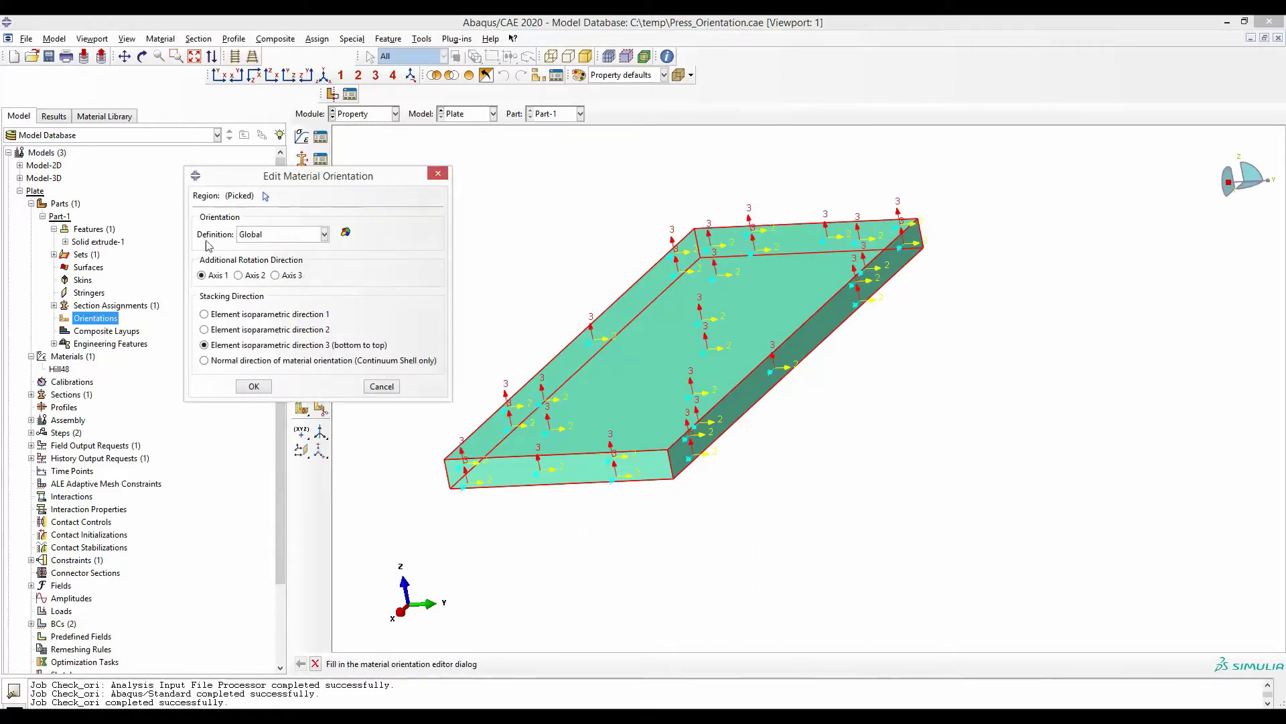
pyautogui.click(254, 386)
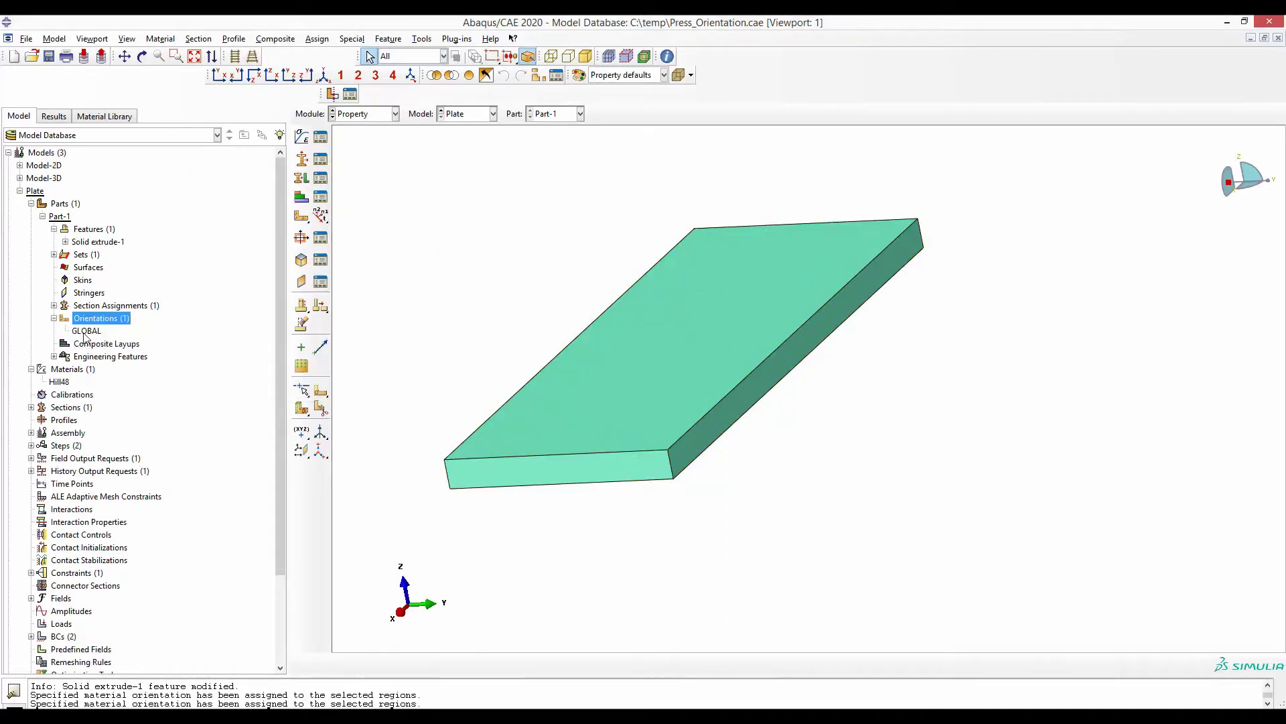
pyautogui.moveTo(85, 337)
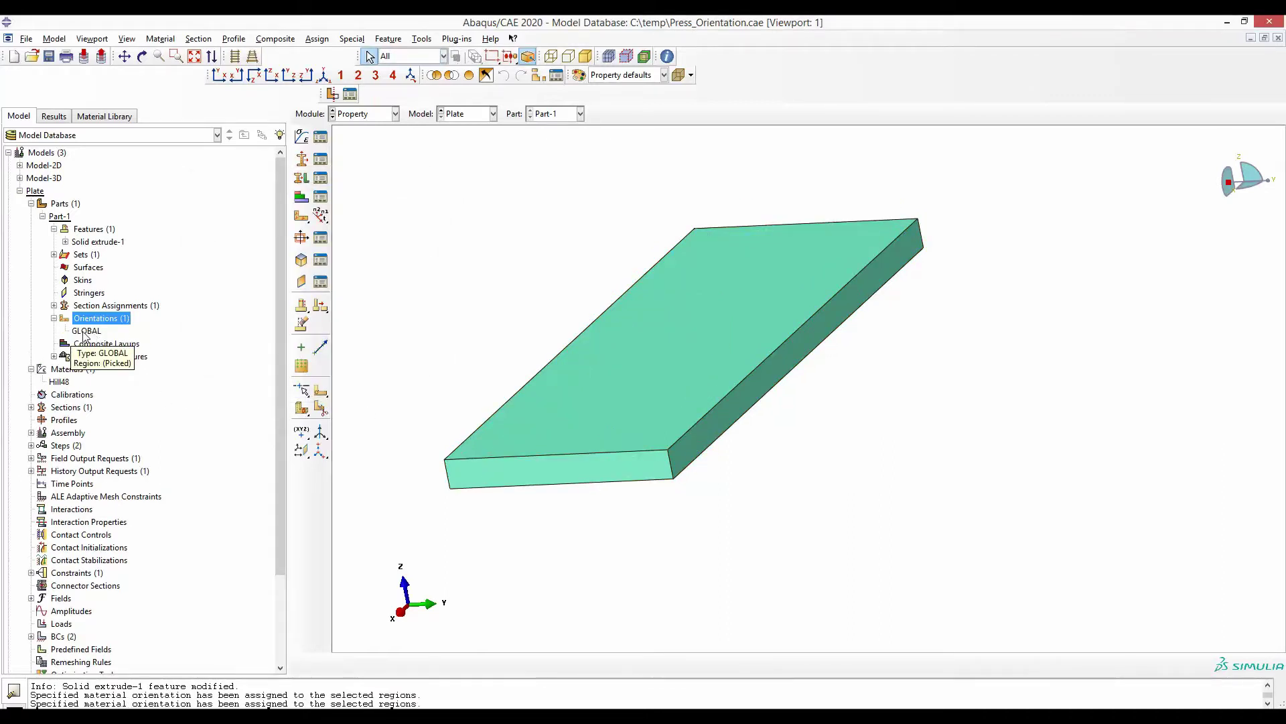
pyautogui.doubleClick(85, 332)
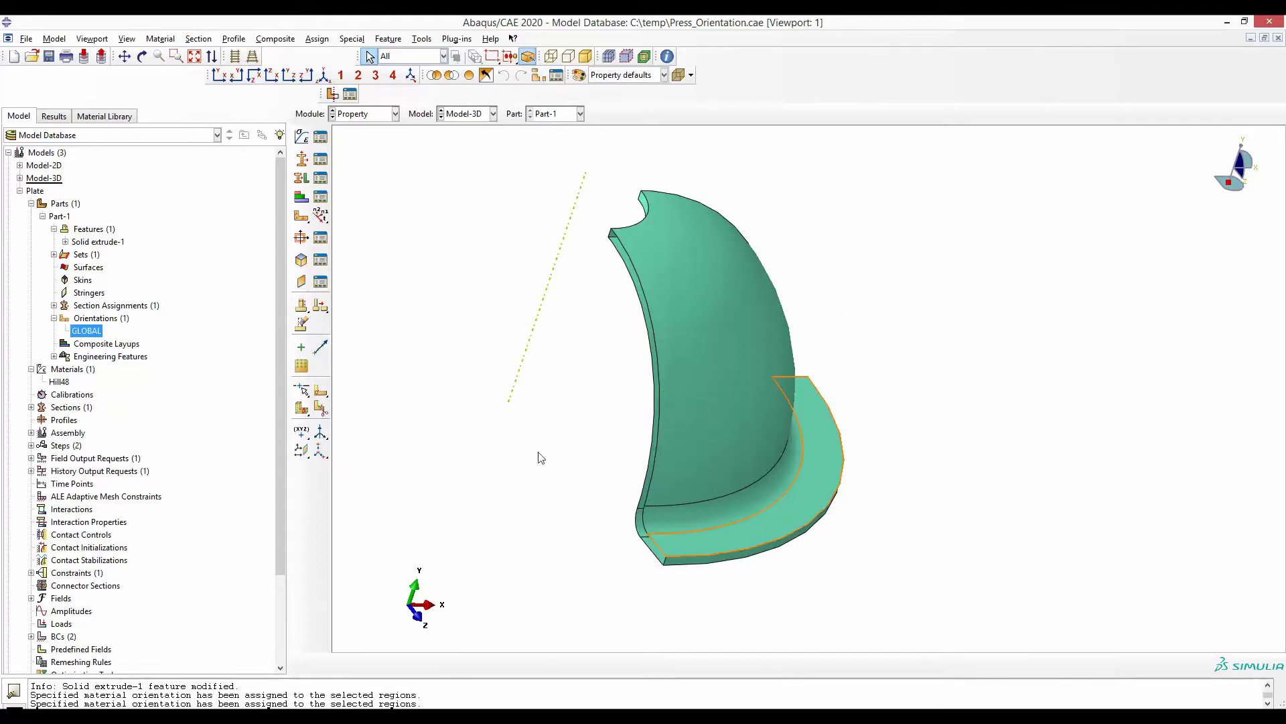
# - Begin a default orientation on the whole revolved part in Model-3D, with definition set to Discrete
pyautogui.doubleClick(95, 280)
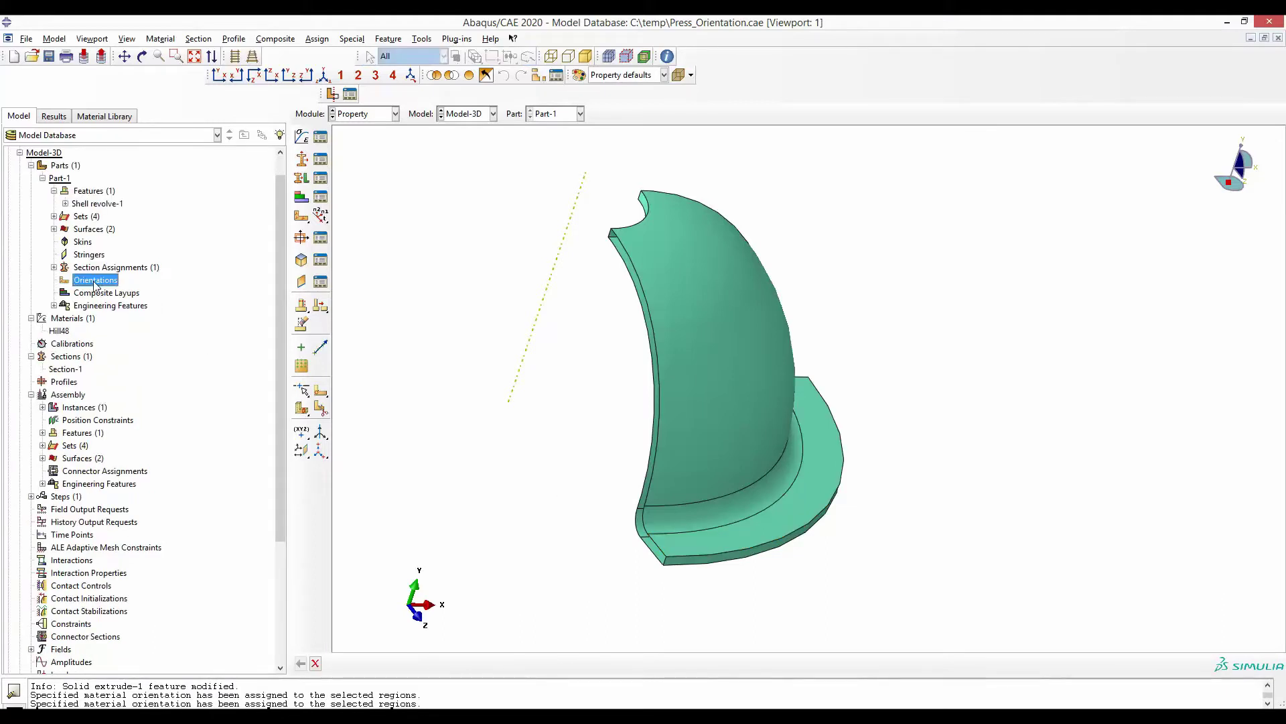
pyautogui.moveTo(494, 155); pyautogui.dragTo(948, 637)
pyautogui.click(554, 663)
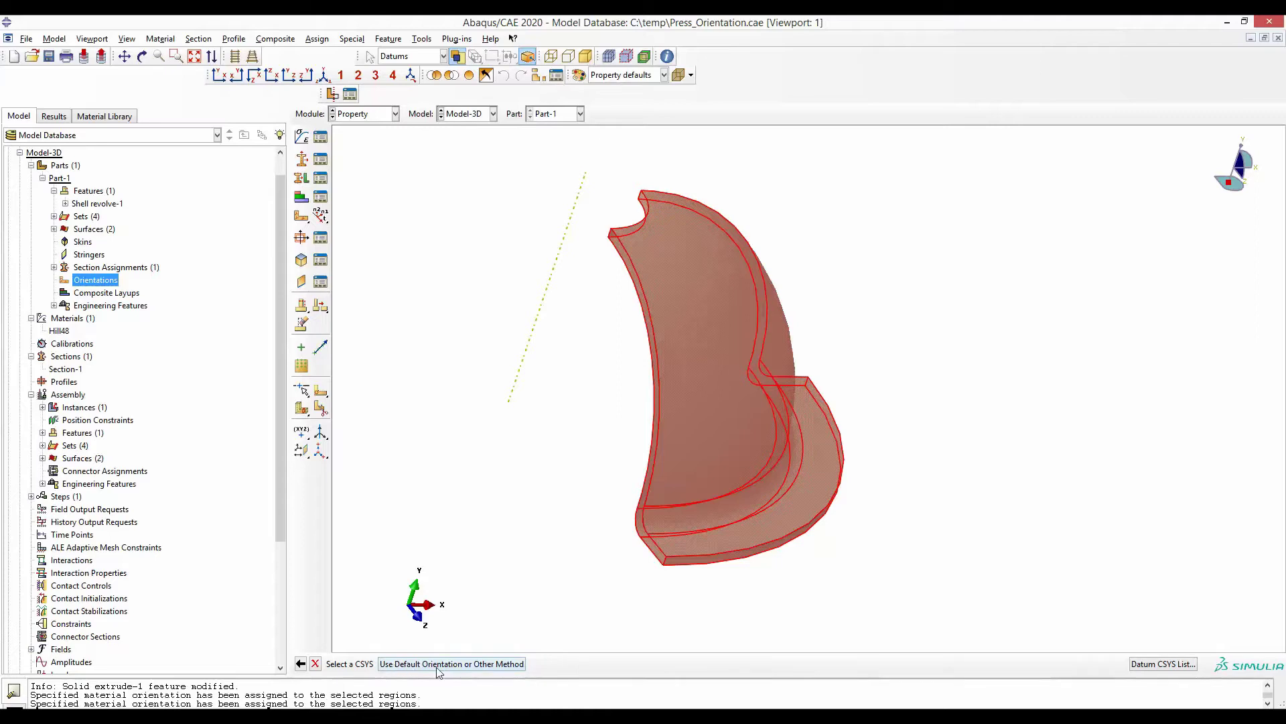
pyautogui.click(477, 666)
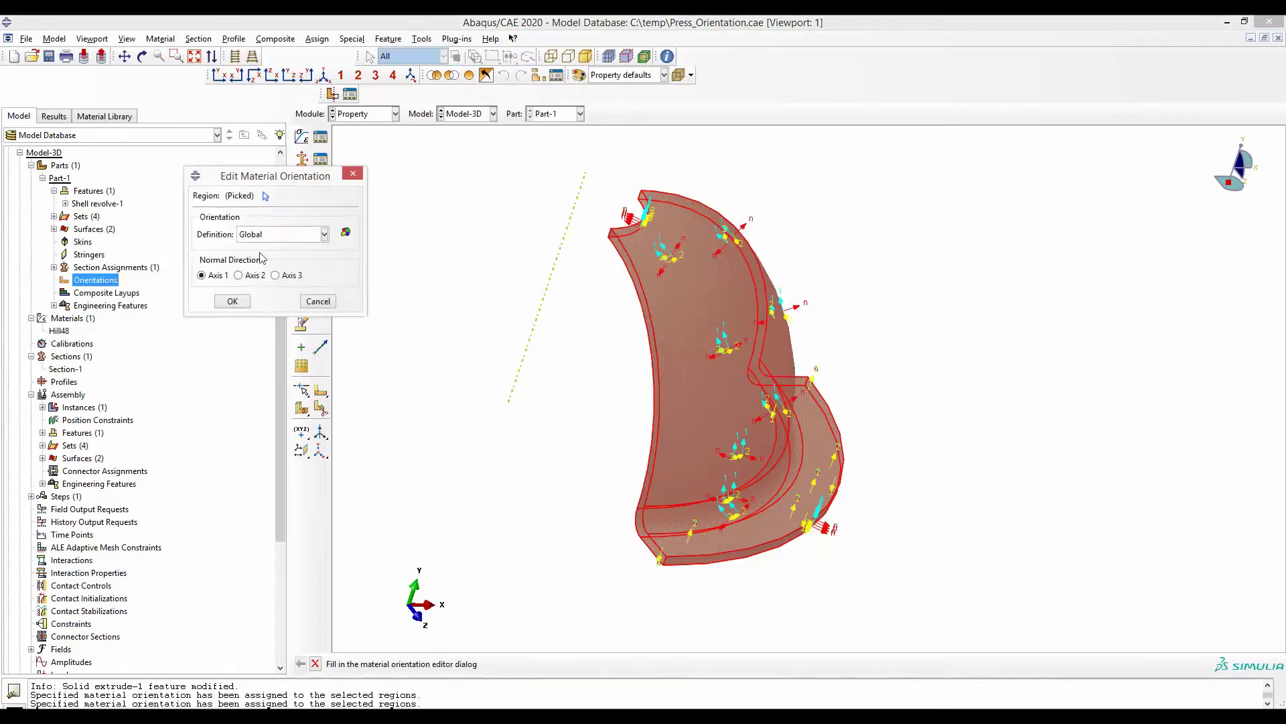
pyautogui.click(303, 236)
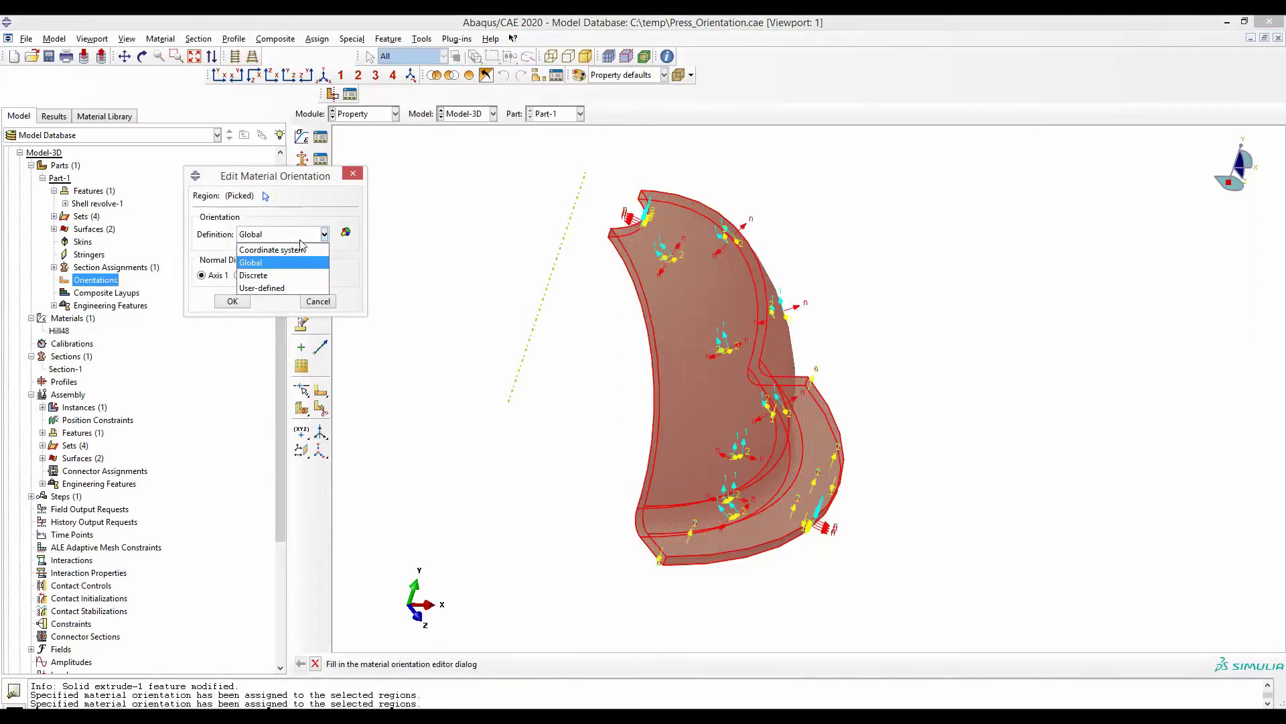
pyautogui.click(271, 276)
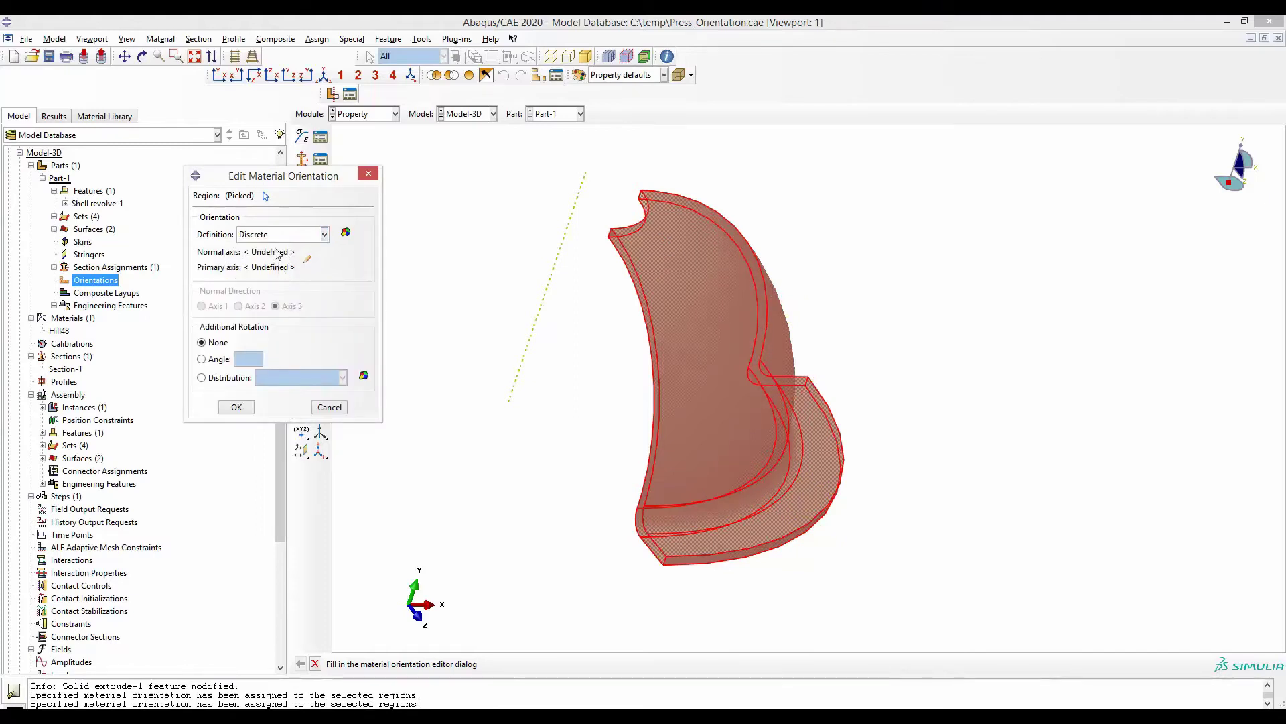
# - Open the Edit Discrete Orientation settings and set the normal axis direction to 3
pyautogui.click(307, 262)
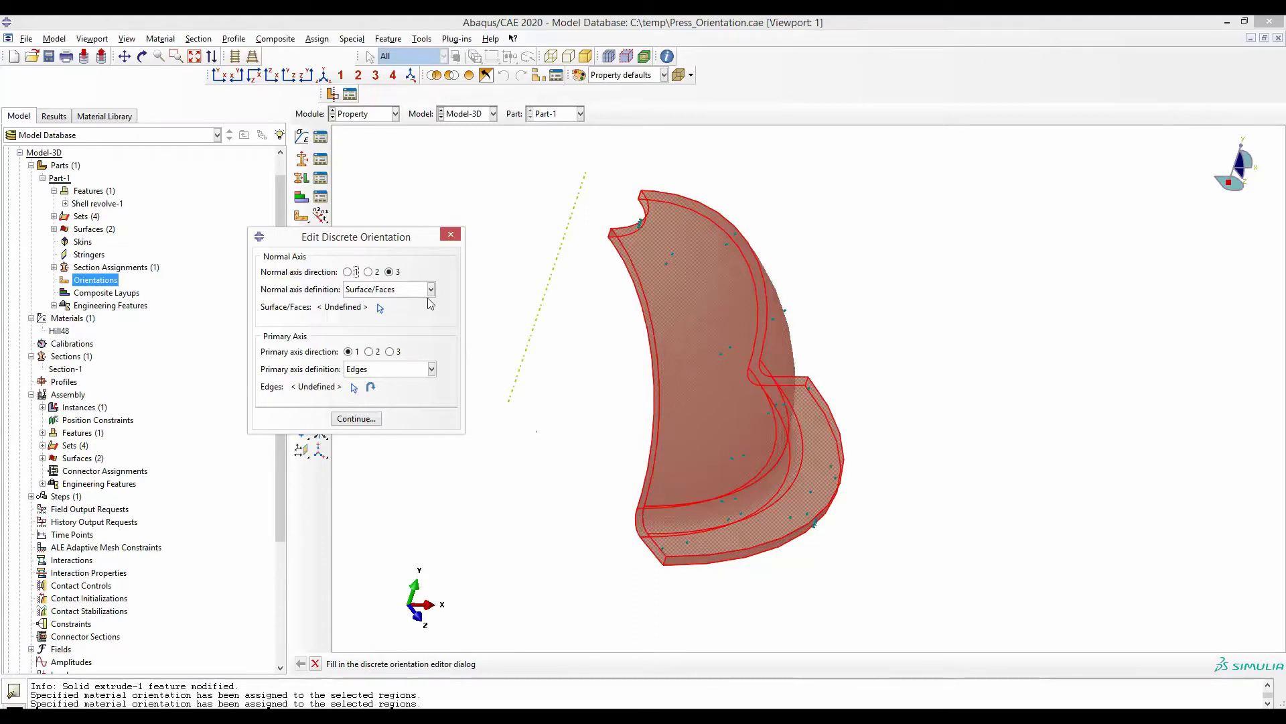
pyautogui.click(368, 272)
pyautogui.click(390, 273)
# - Pick the part's face by angle 20.0 as surface Surf-3 for the normal axis
pyautogui.click(380, 308)
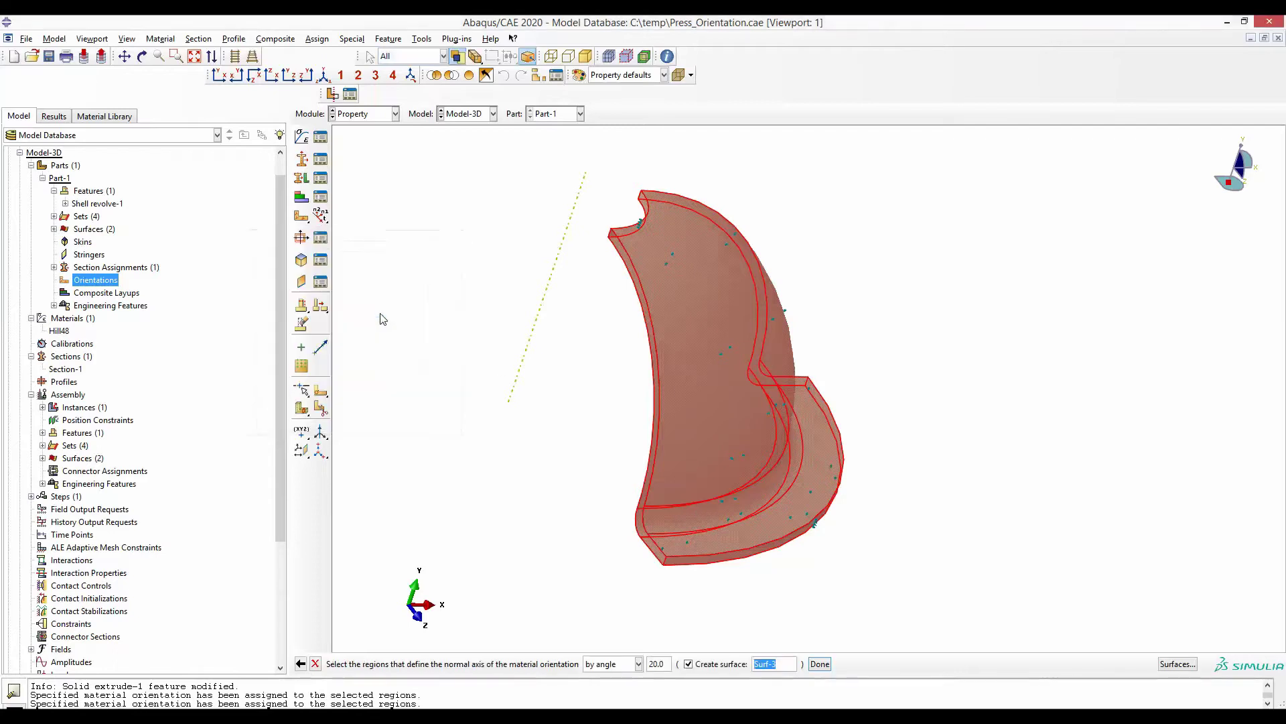
pyautogui.click(638, 664)
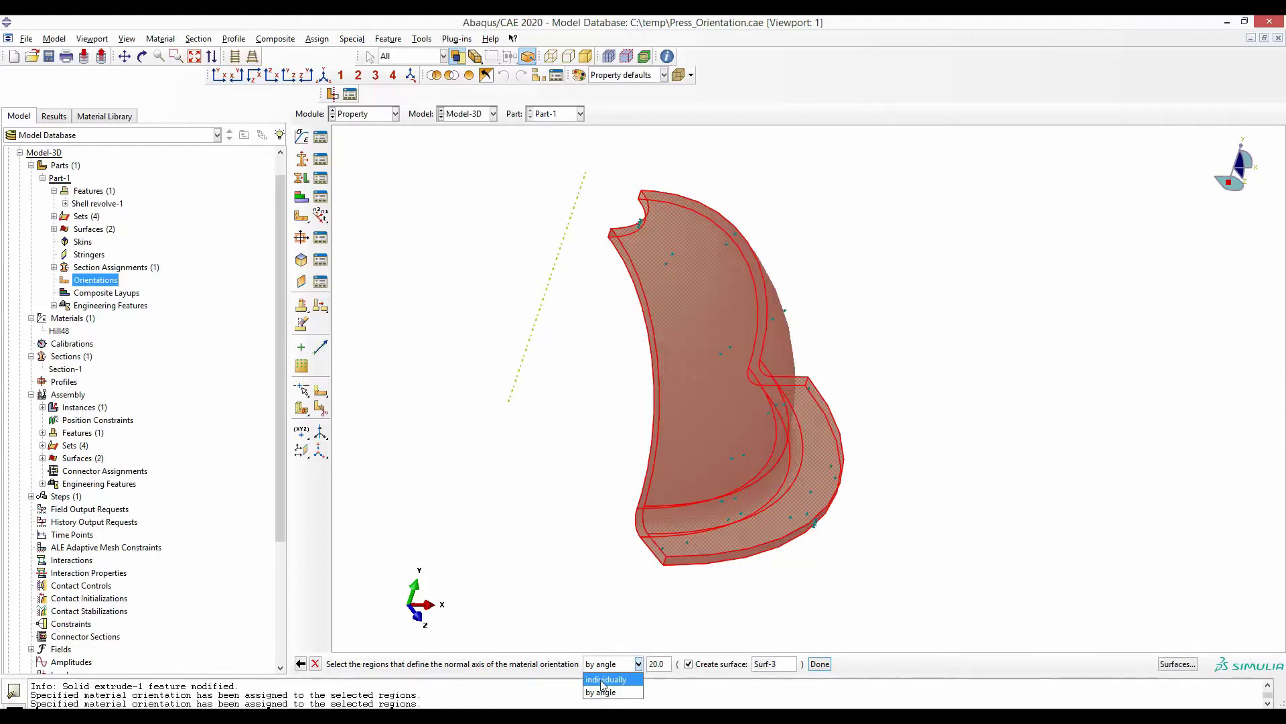
pyautogui.click(603, 680)
pyautogui.click(639, 664)
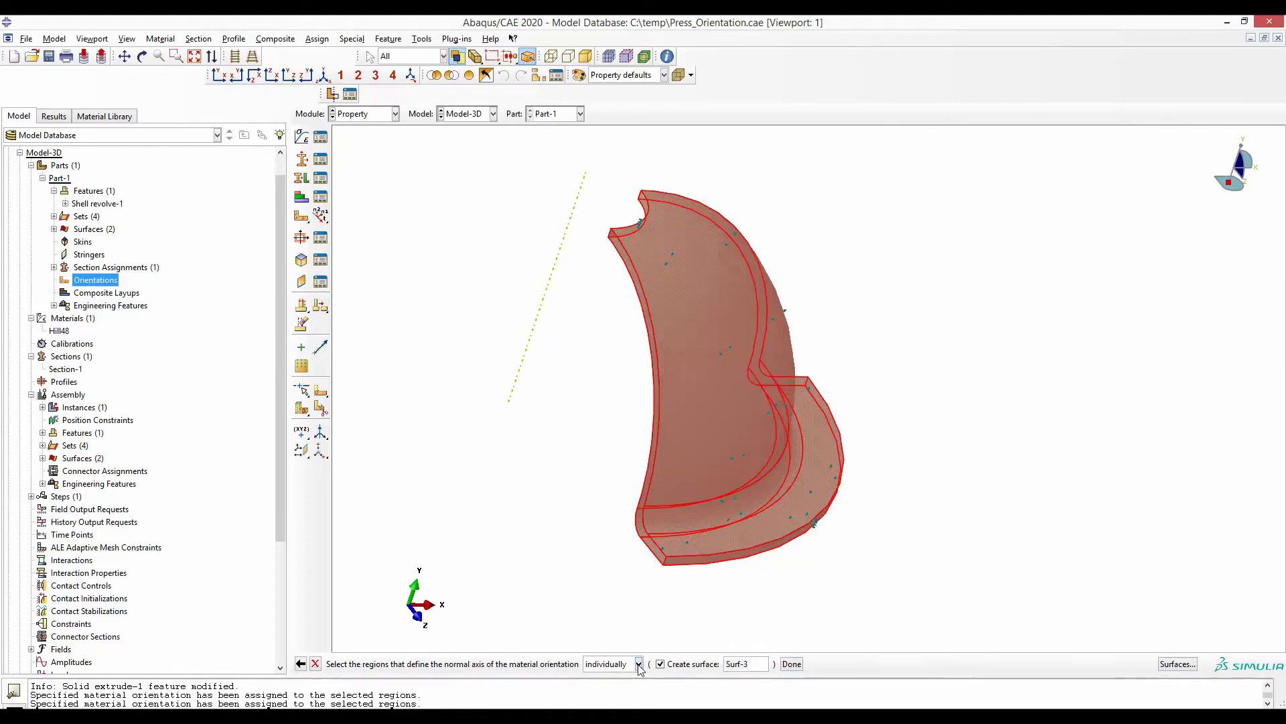
pyautogui.click(606, 691)
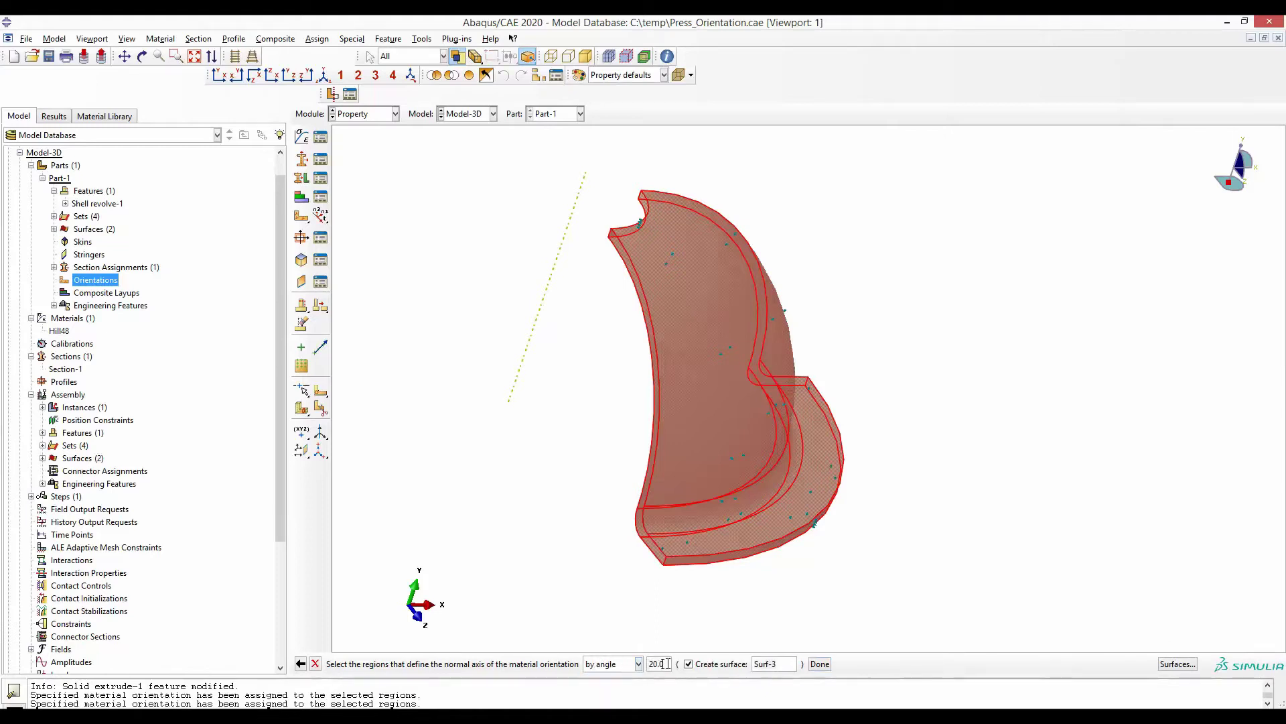
pyautogui.moveTo(666, 664); pyautogui.dragTo(660, 663)
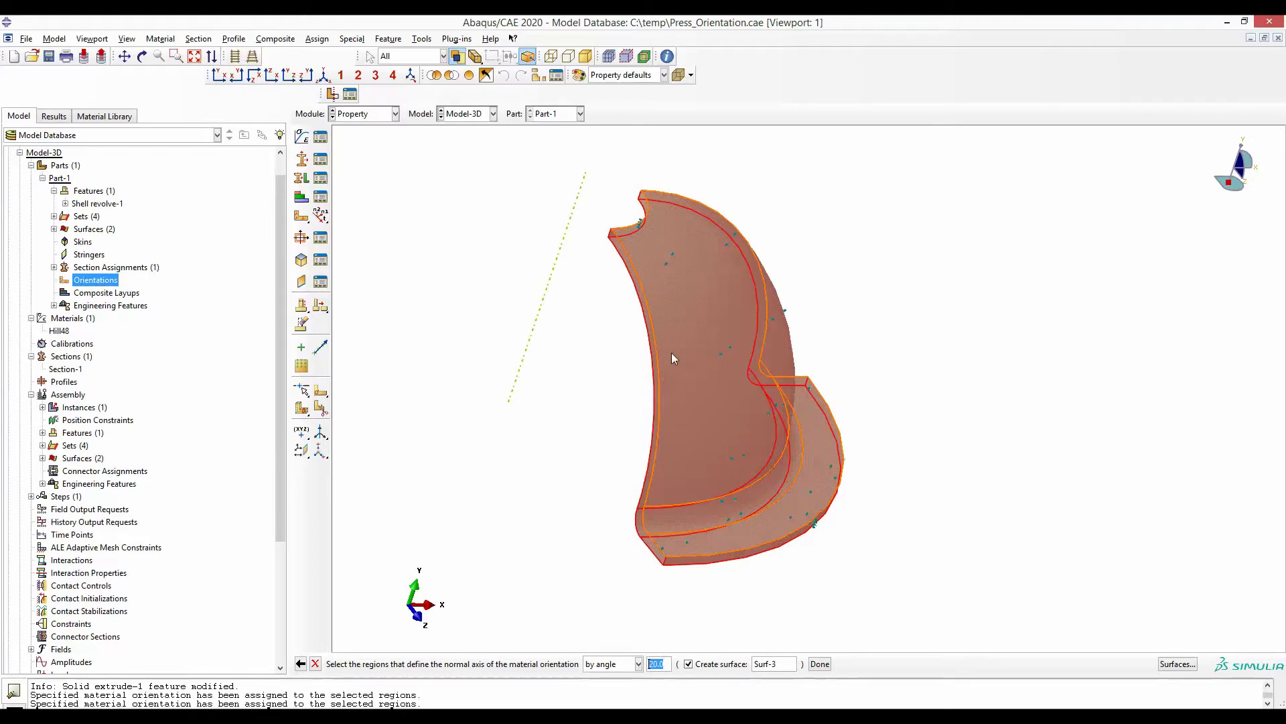
pyautogui.click(669, 324)
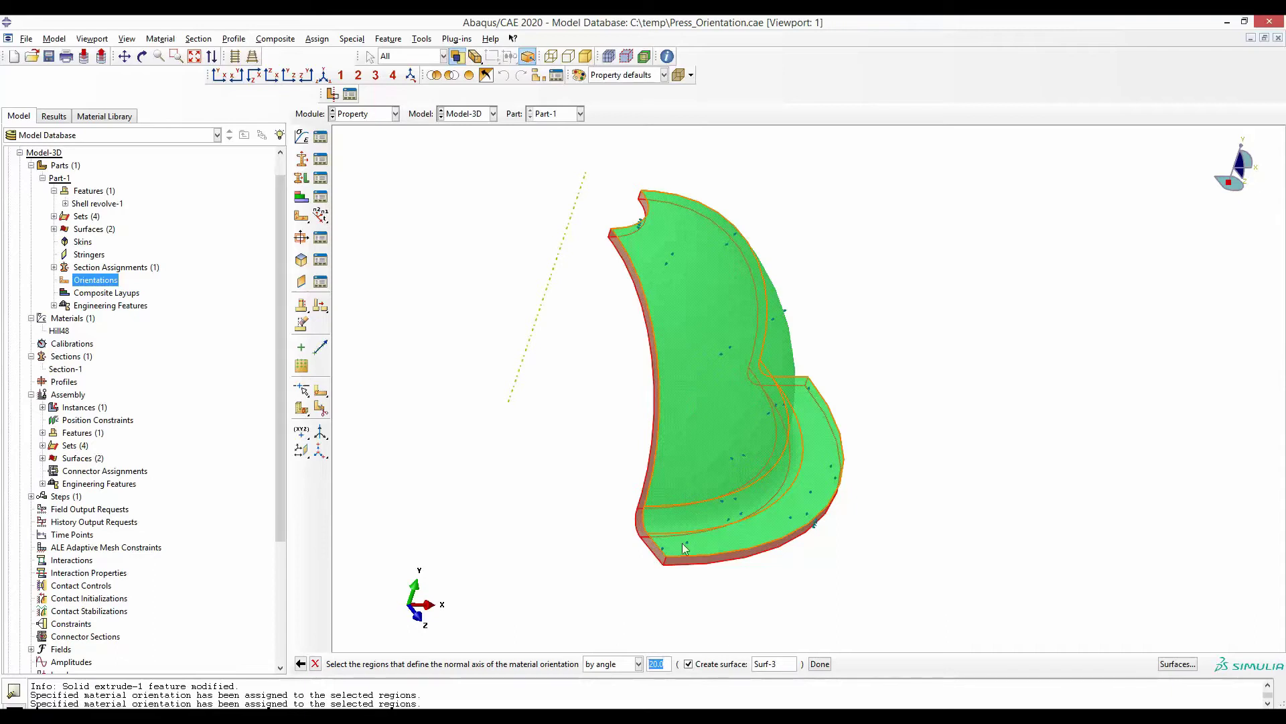
pyautogui.click(820, 663)
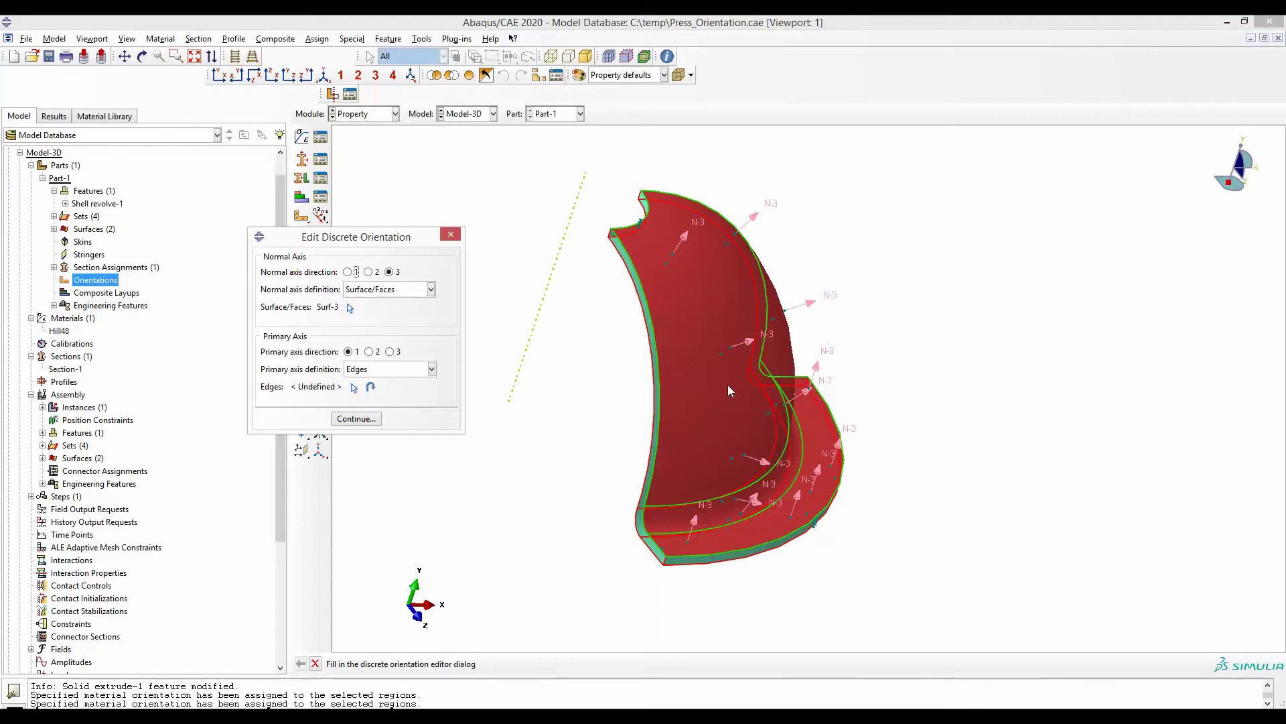
# - Set the primary axis direction to 2 using picked edges (Set-6) and accept the axes
pyautogui.click(370, 352)
pyautogui.click(354, 389)
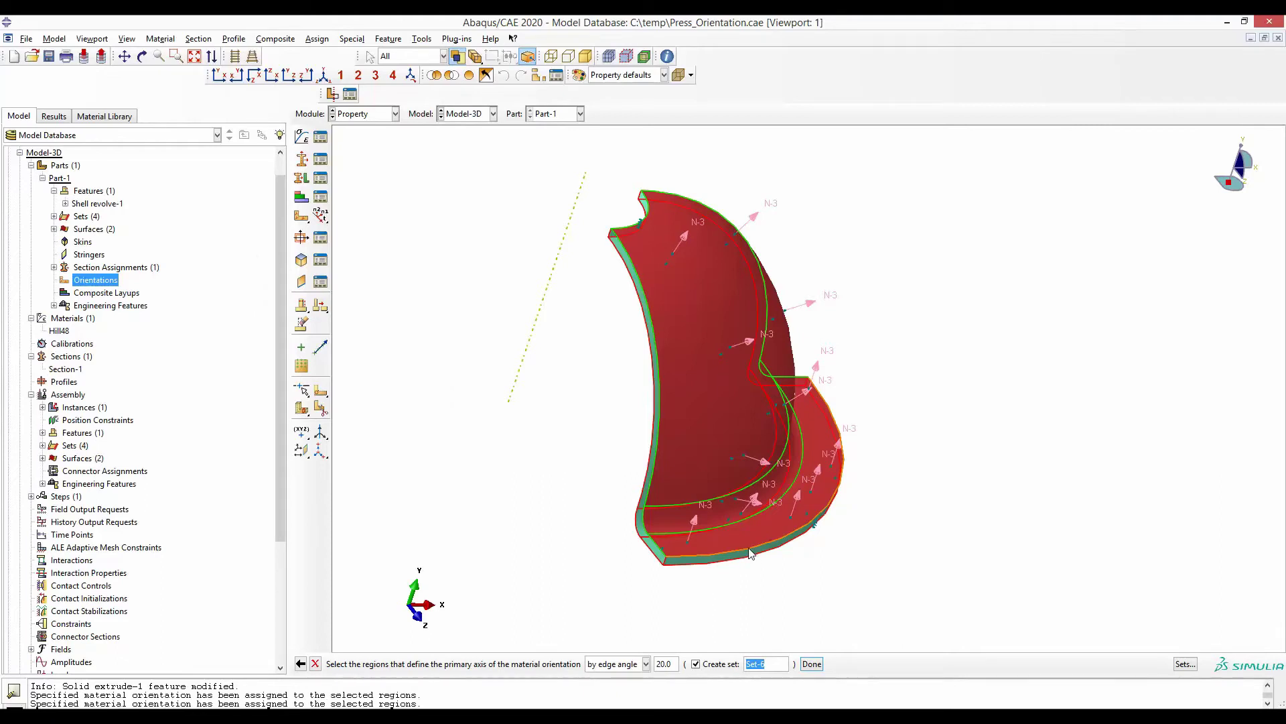
pyautogui.click(811, 664)
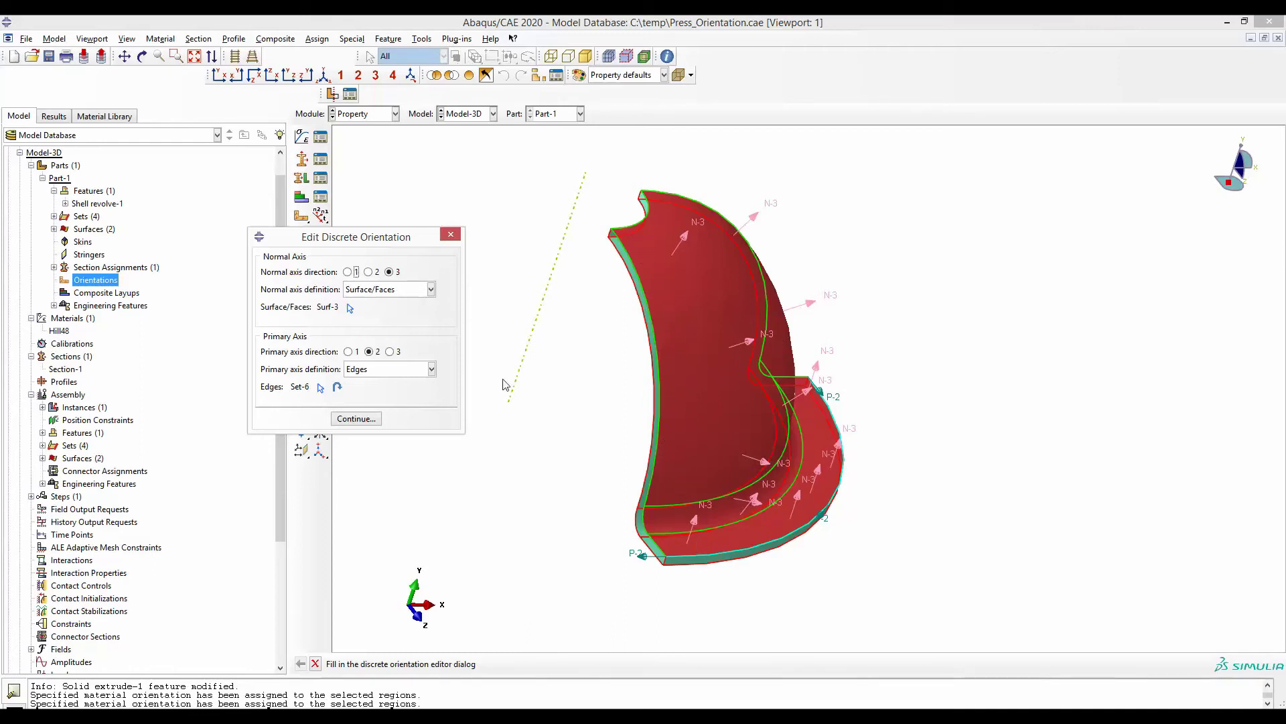
pyautogui.click(358, 419)
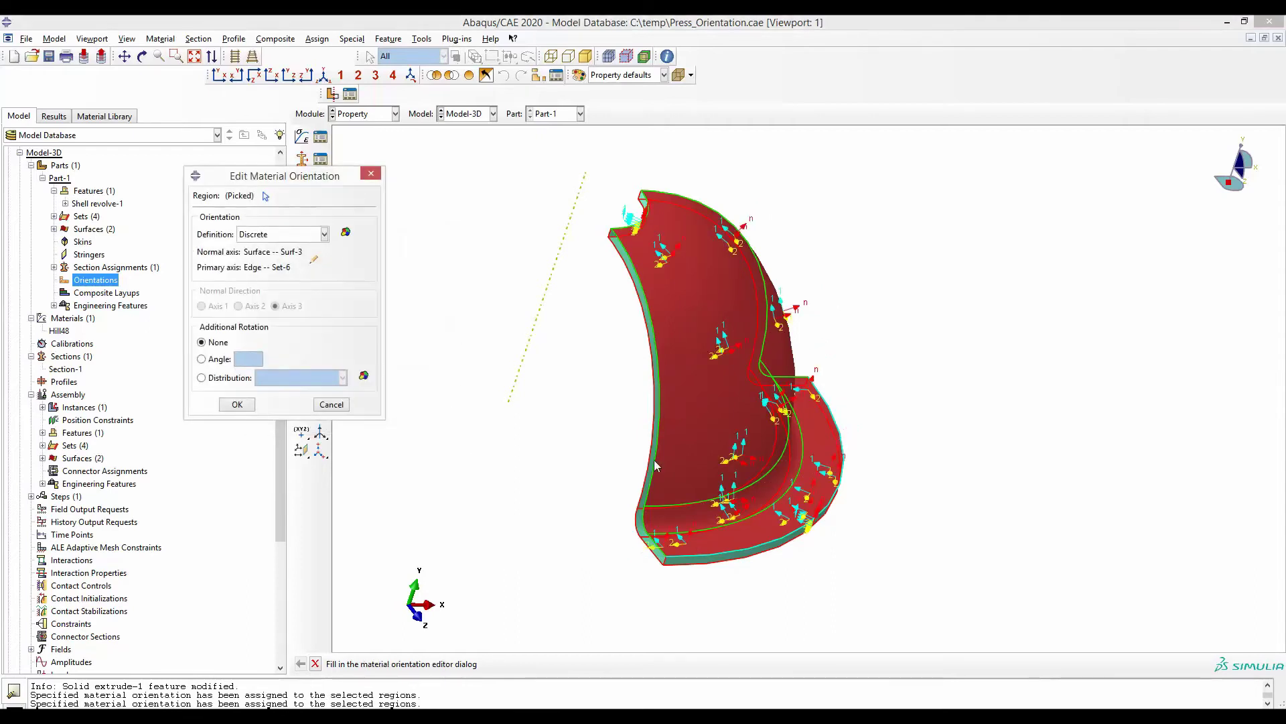
pyautogui.click(142, 56)
pyautogui.moveTo(824, 416); pyautogui.dragTo(763, 524)
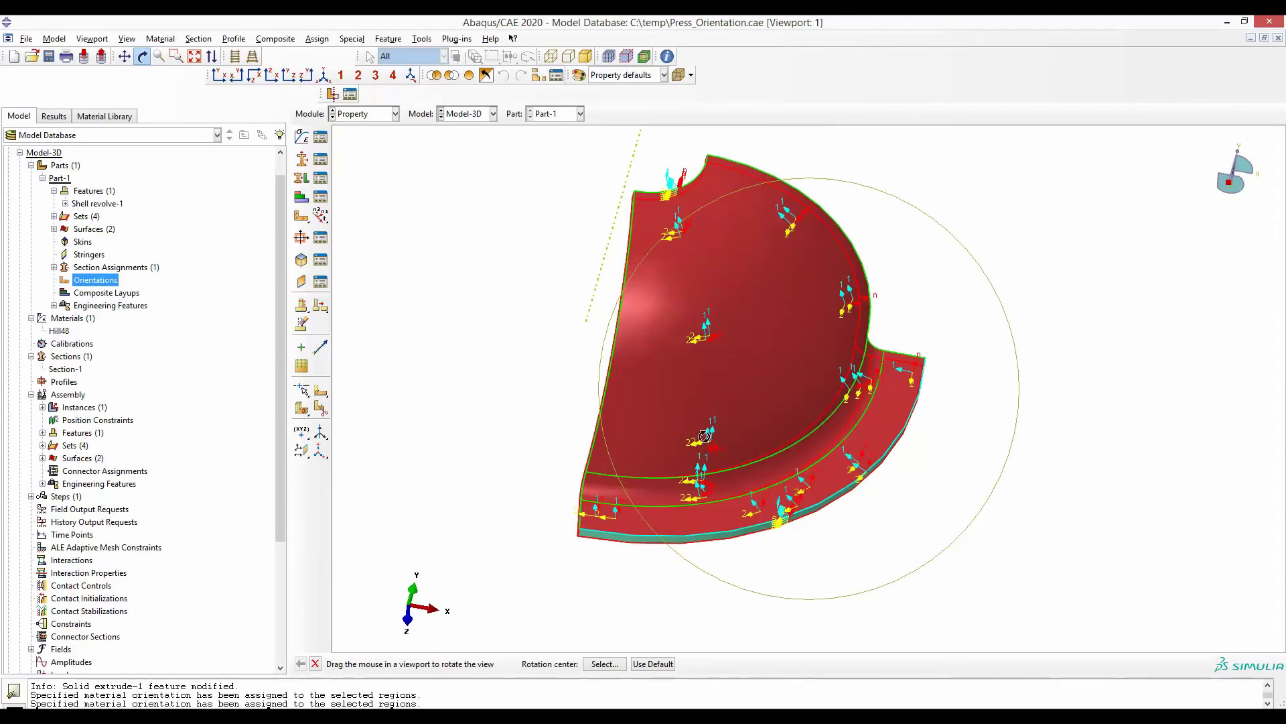
pyautogui.moveTo(676, 437); pyautogui.dragTo(753, 480)
pyautogui.moveTo(683, 536); pyautogui.dragTo(833, 449)
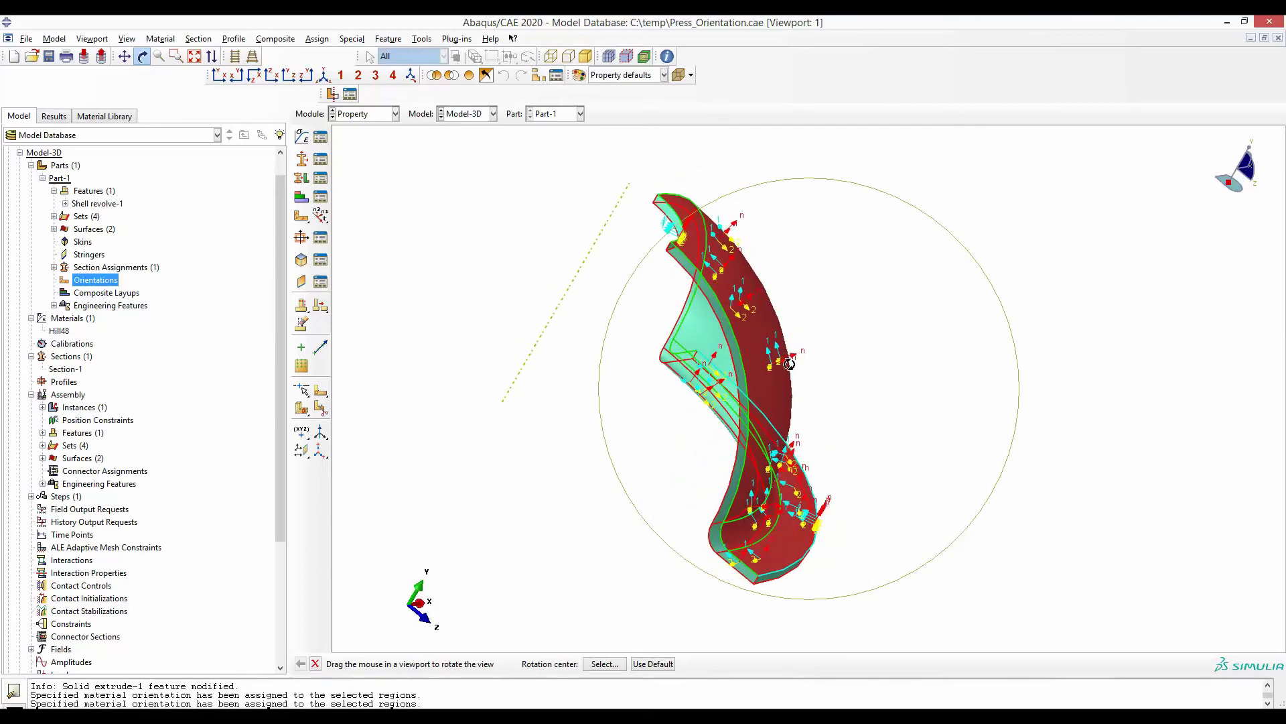
pyautogui.moveTo(794, 383); pyautogui.dragTo(783, 483)
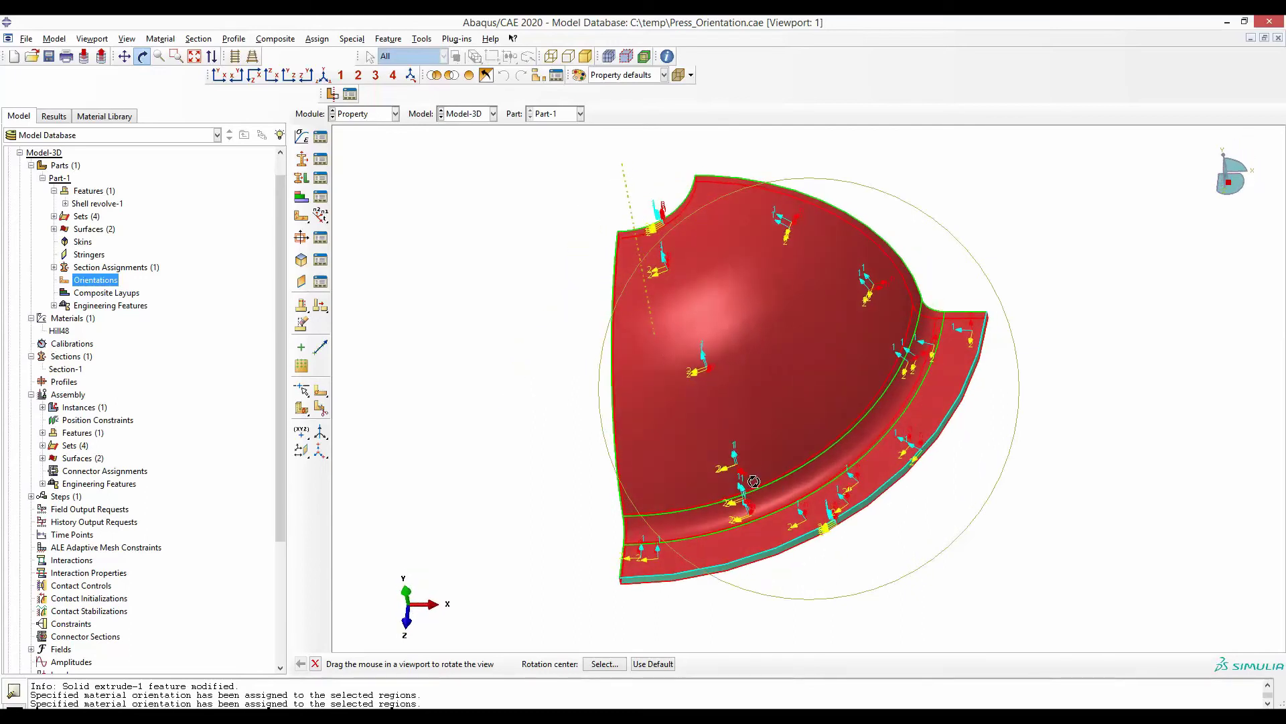
pyautogui.moveTo(897, 424); pyautogui.dragTo(716, 365)
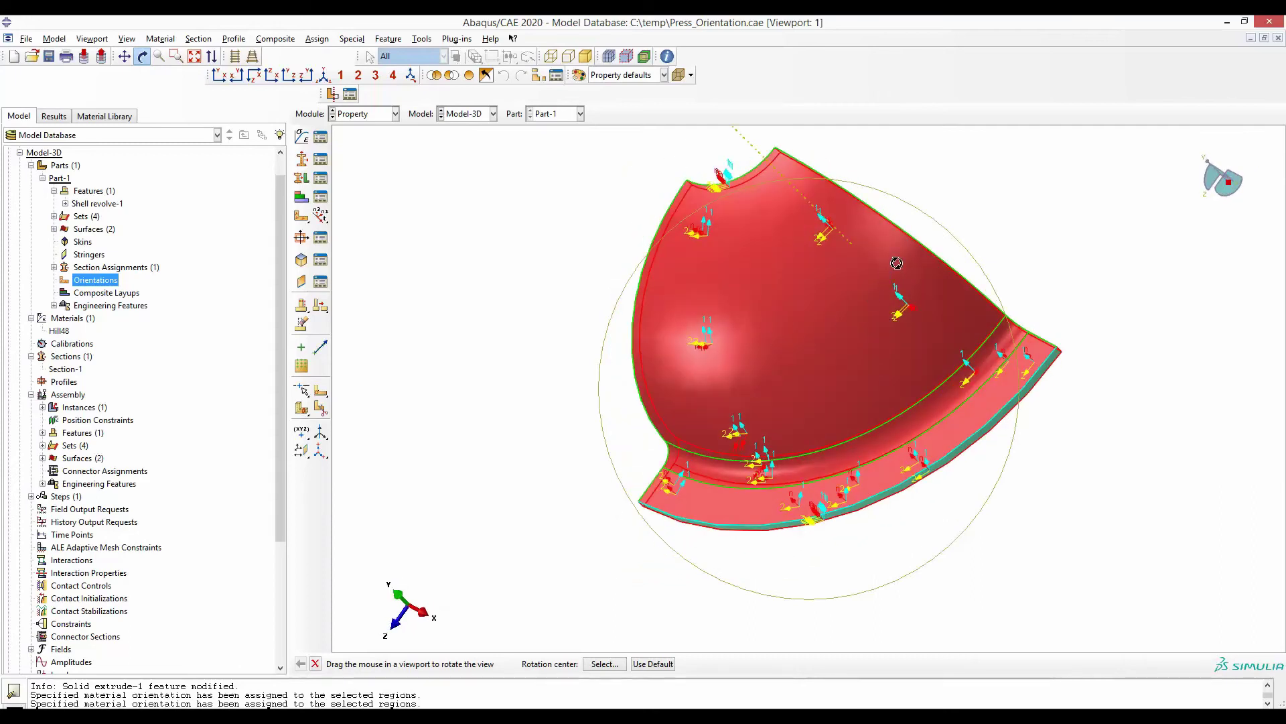
pyautogui.moveTo(1008, 328); pyautogui.dragTo(1017, 487)
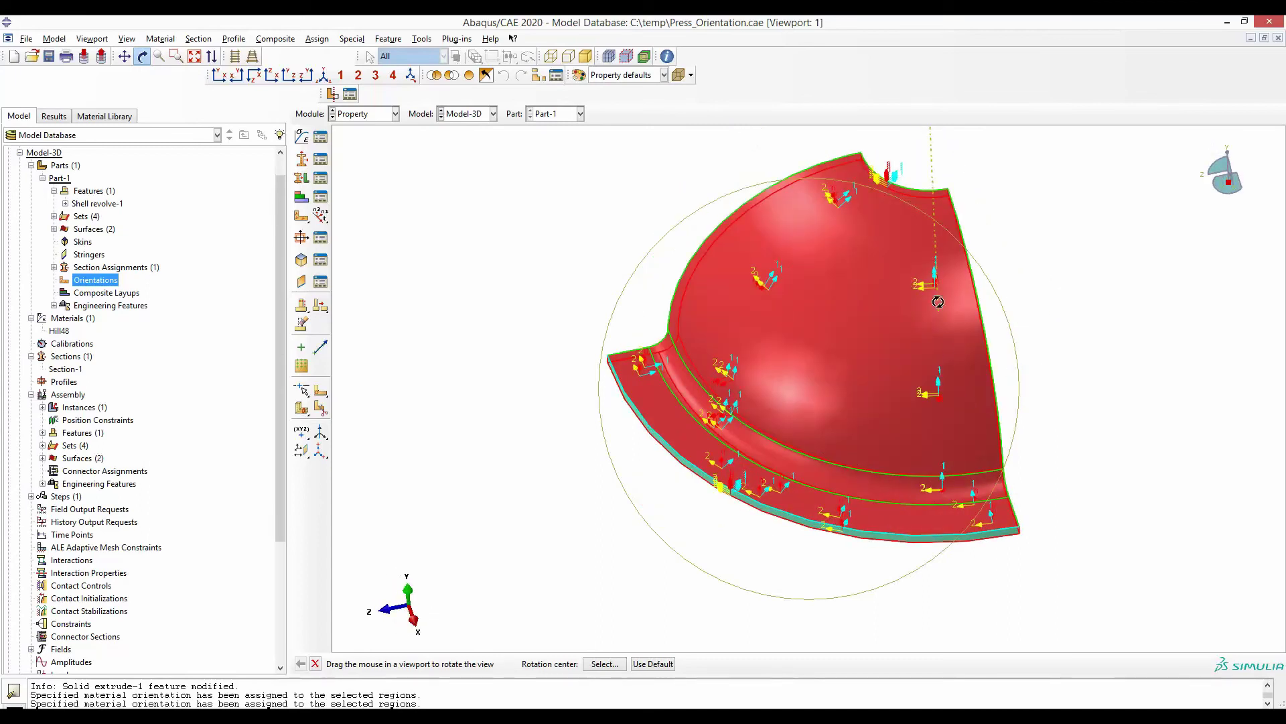
pyautogui.moveTo(952, 443); pyautogui.dragTo(804, 418)
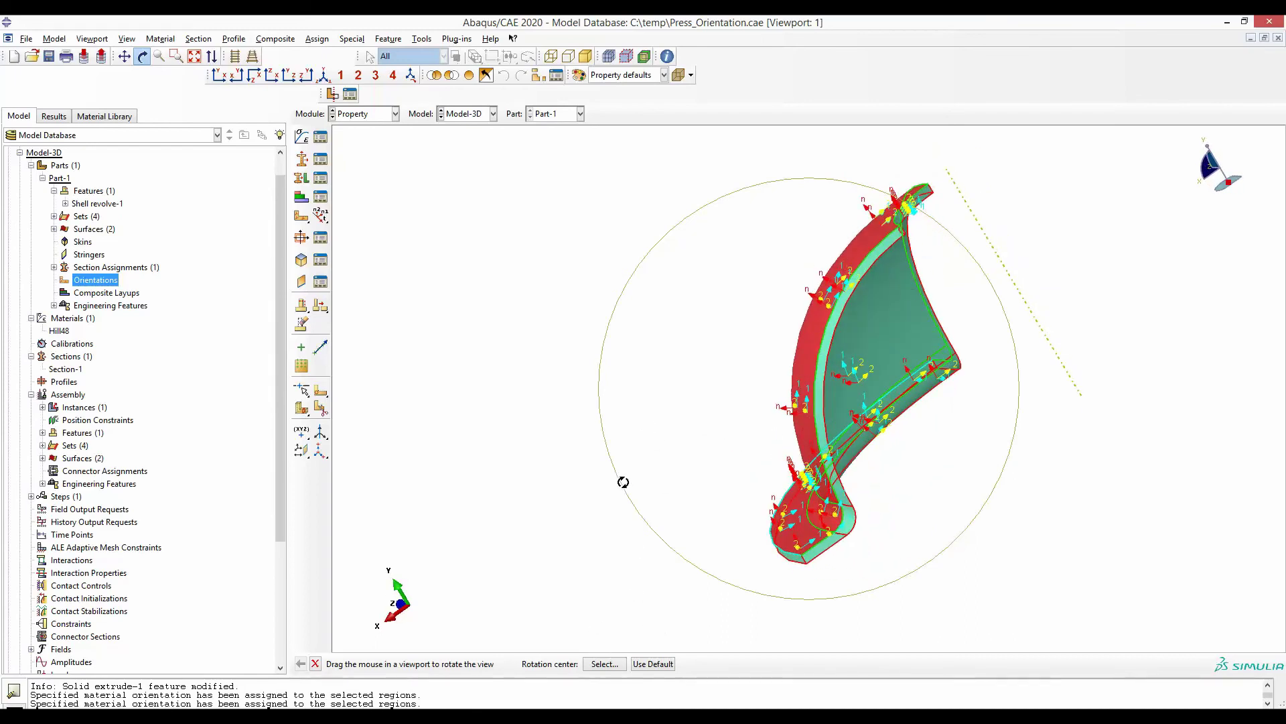
pyautogui.press('Escape')
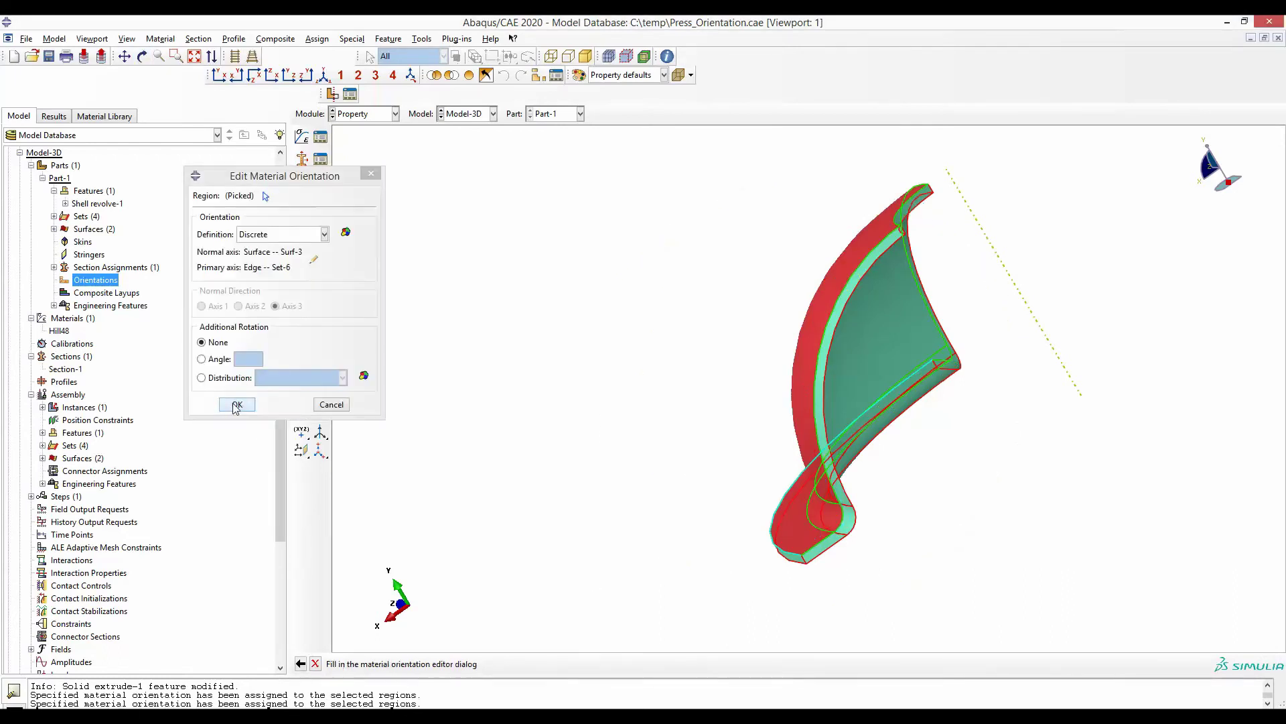
# - Save the 3D part's discrete orientation and start a default orientation on the whole 2D profile
pyautogui.click(236, 404)
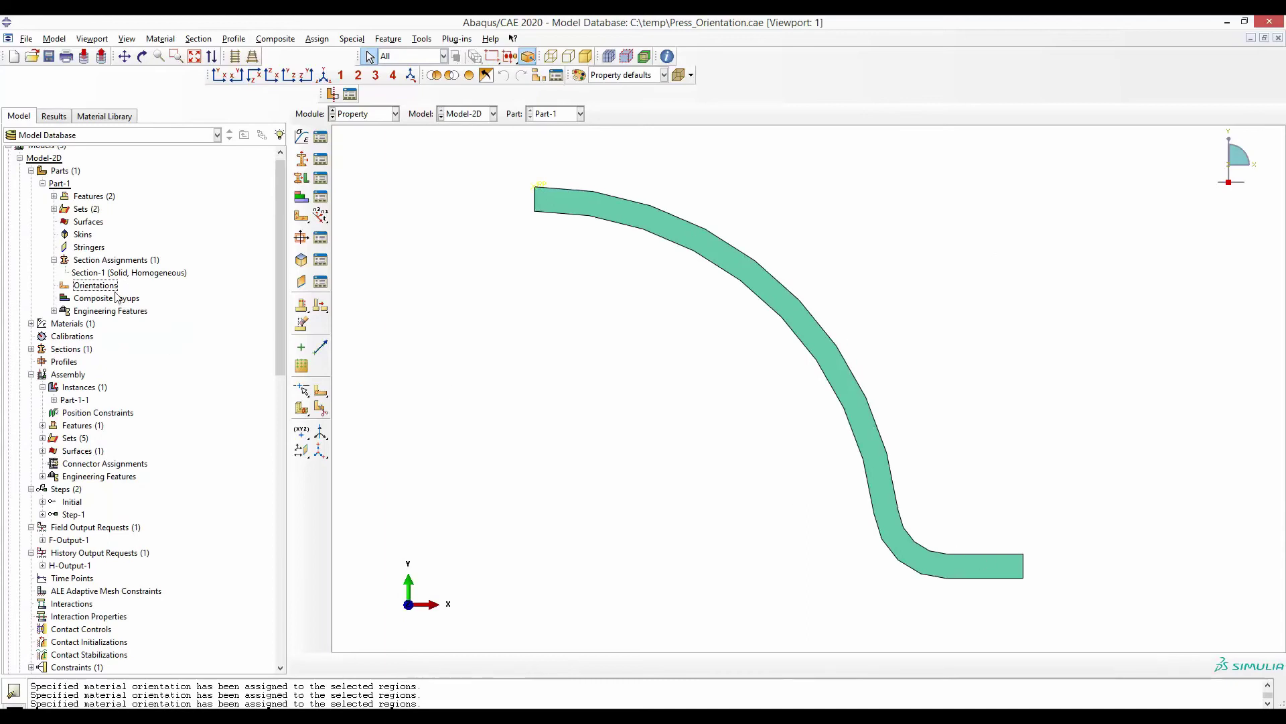
pyautogui.doubleClick(94, 286)
pyautogui.moveTo(480, 161); pyautogui.dragTo(1116, 620)
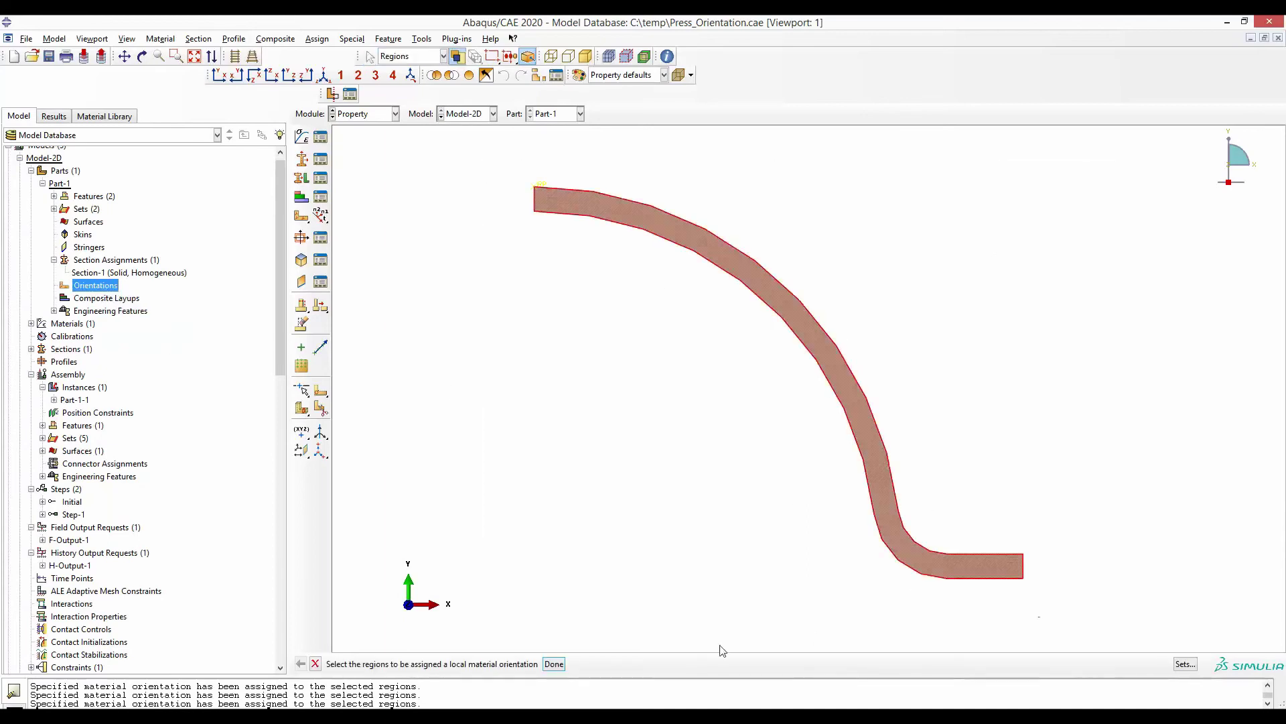
pyautogui.click(555, 664)
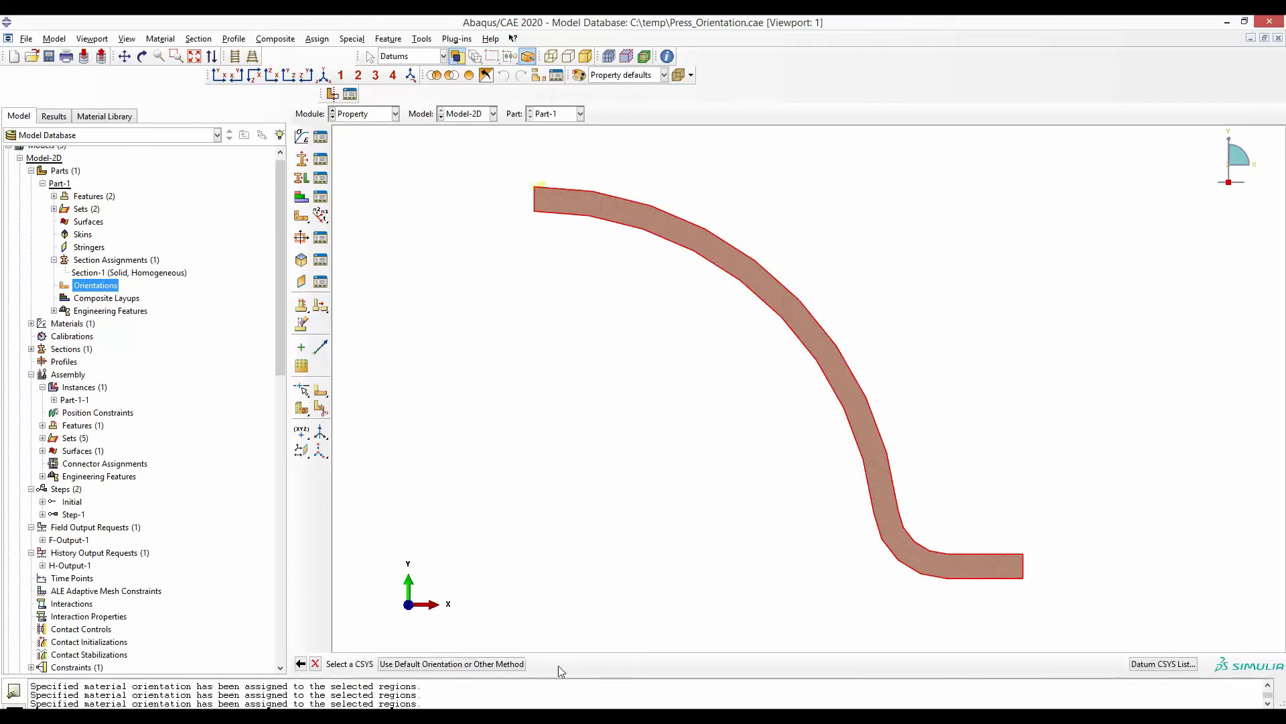
pyautogui.click(449, 664)
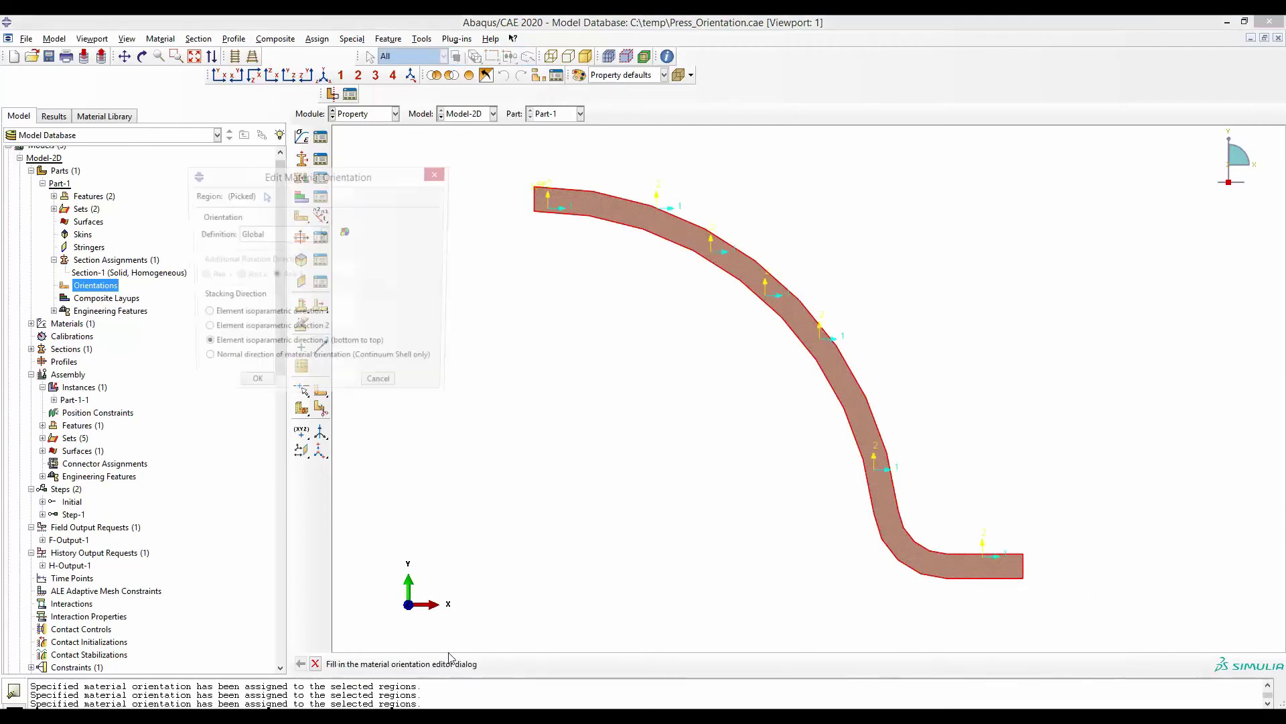
# - Set the 2D profile's orientation definition to Discrete and open its axis settings
pyautogui.click(310, 239)
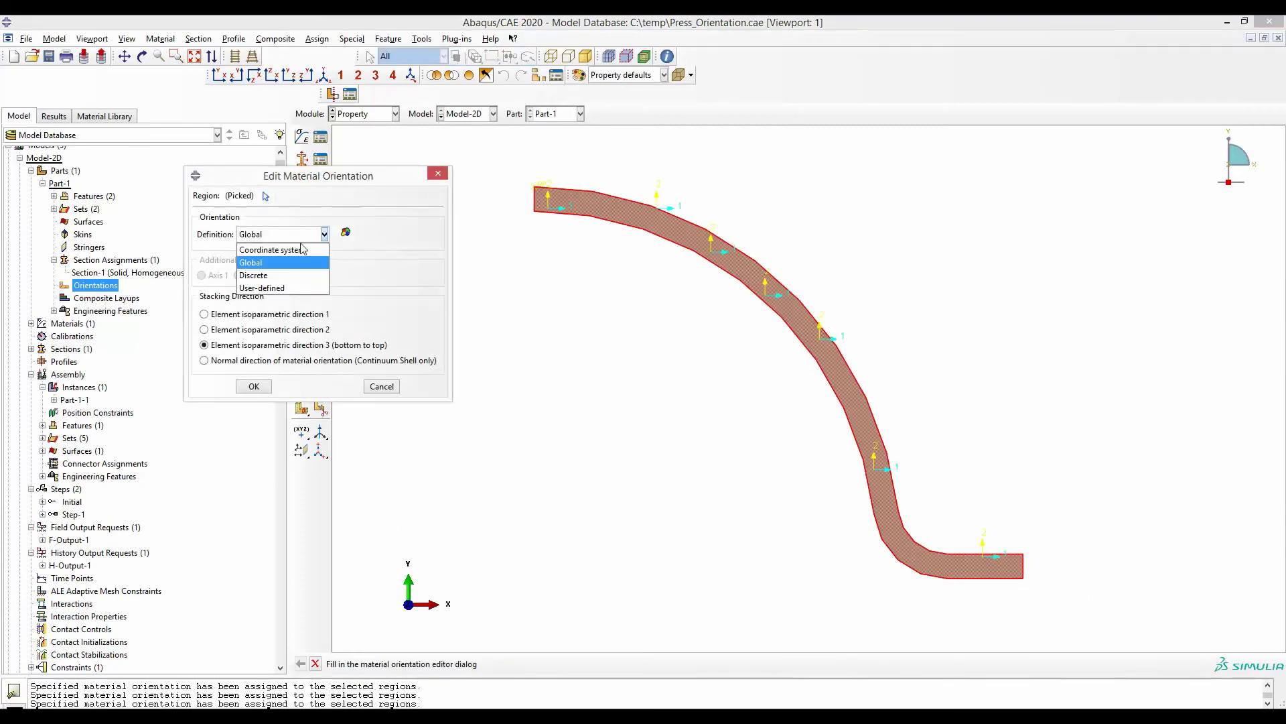
pyautogui.click(286, 277)
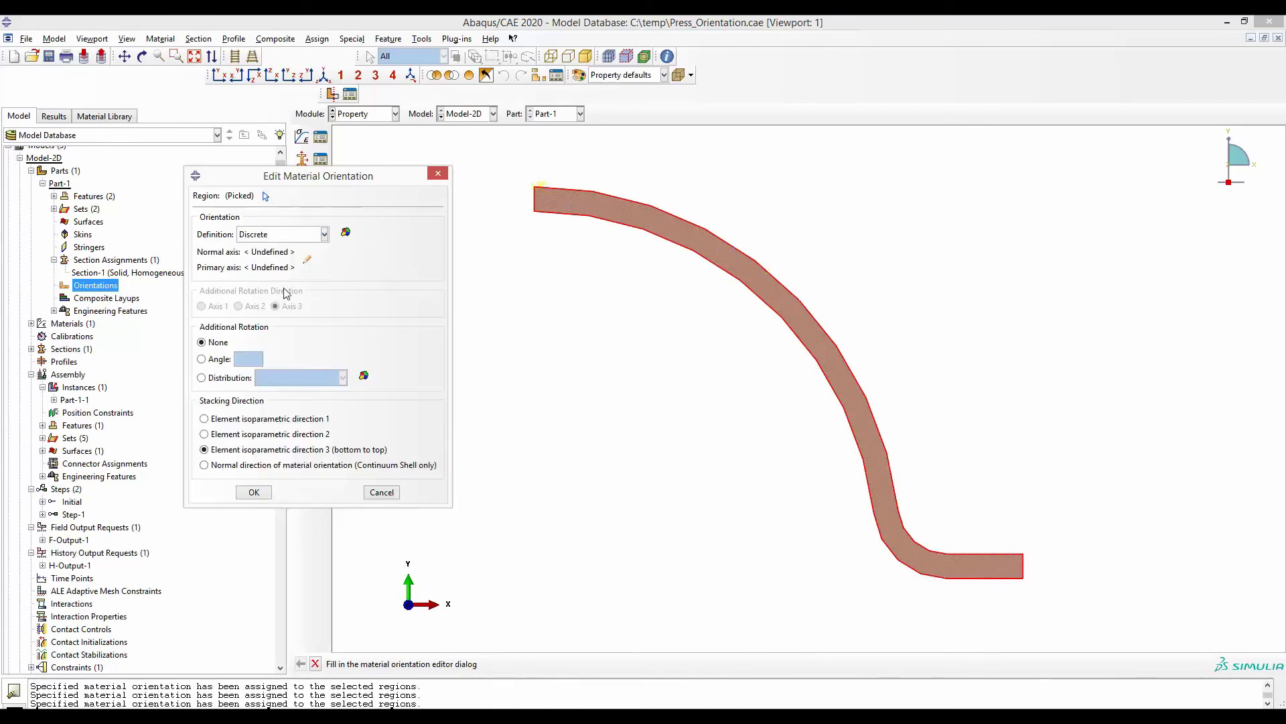
pyautogui.click(308, 260)
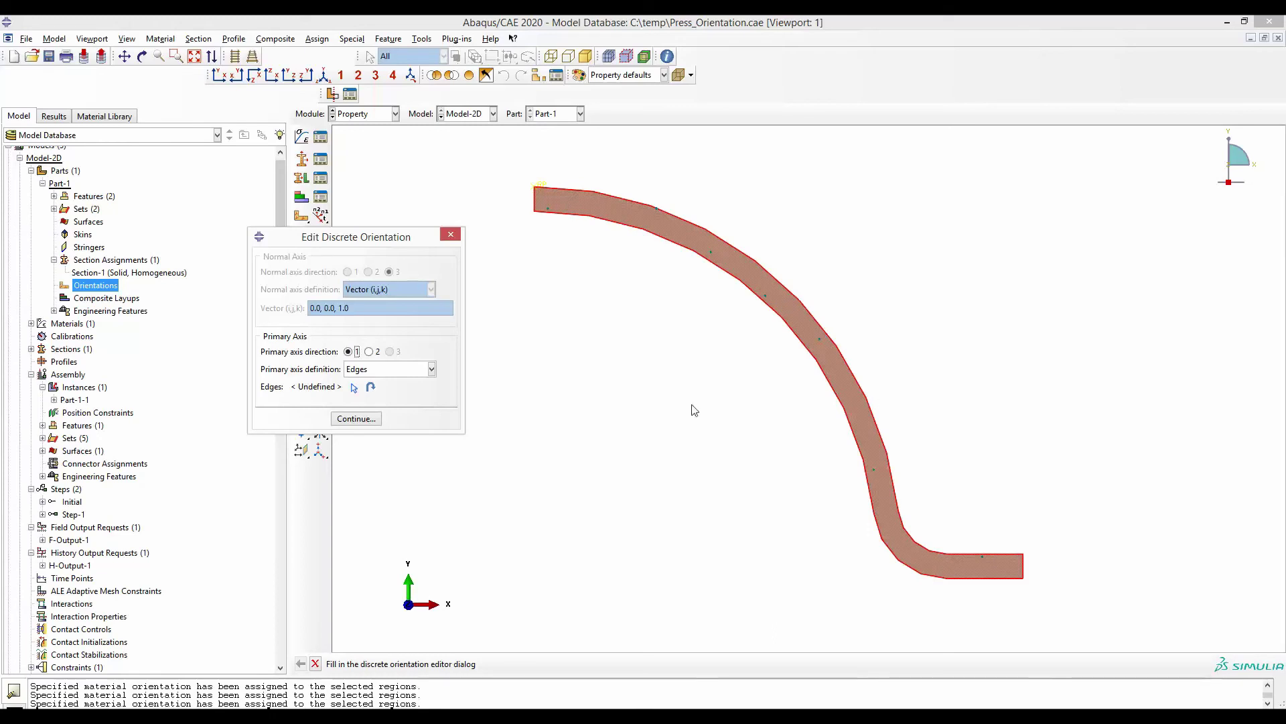
# - Define the primary axis from the profile's edges as Set-3 and save the discrete orientation
pyautogui.click(354, 388)
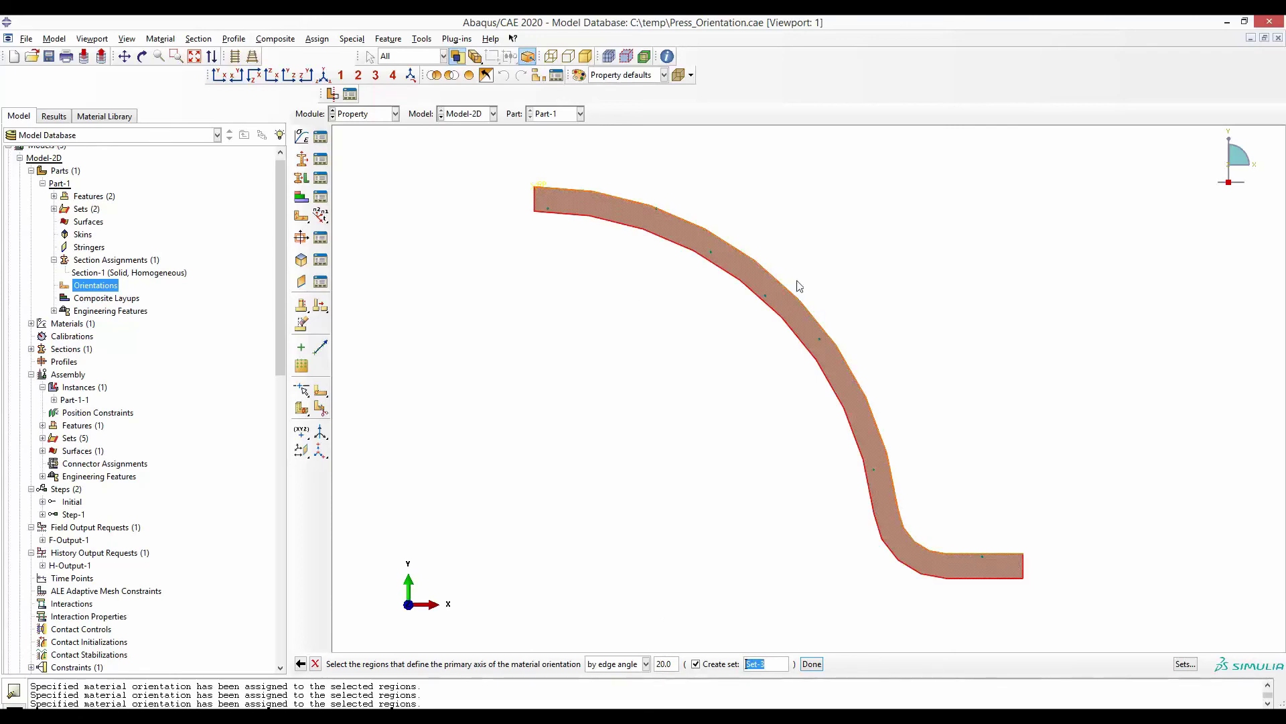
pyautogui.click(811, 664)
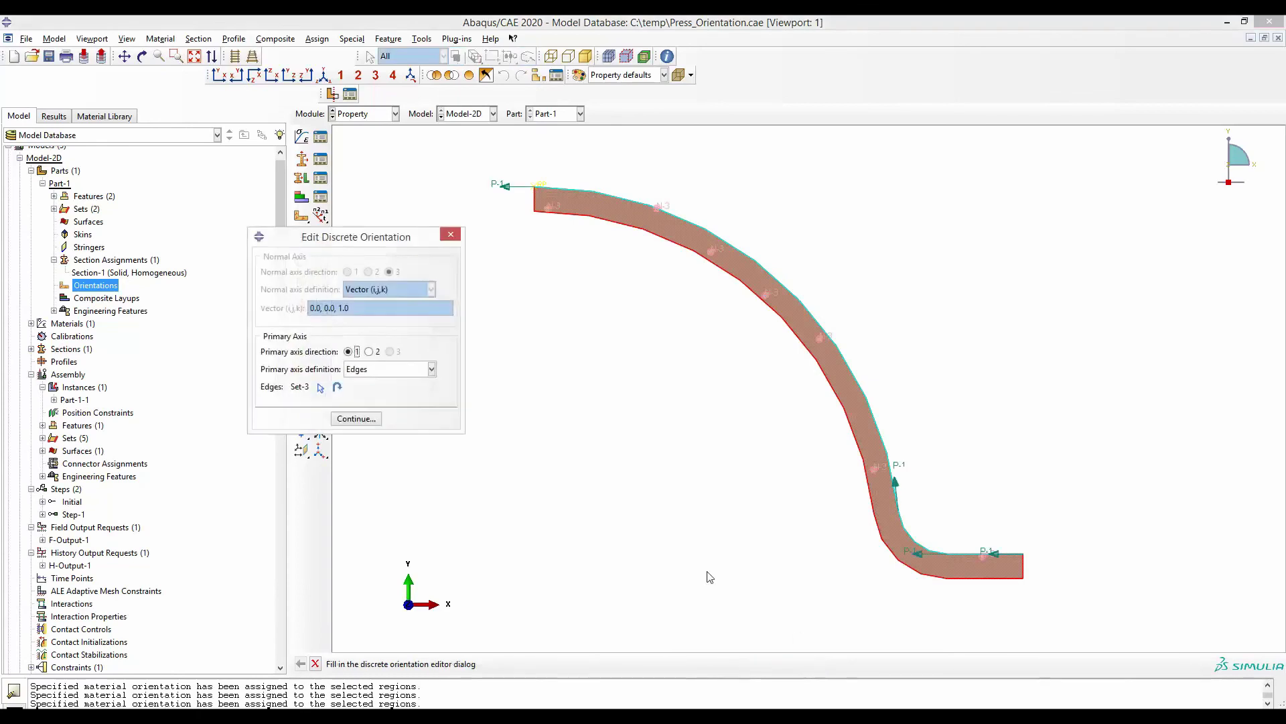
pyautogui.click(365, 418)
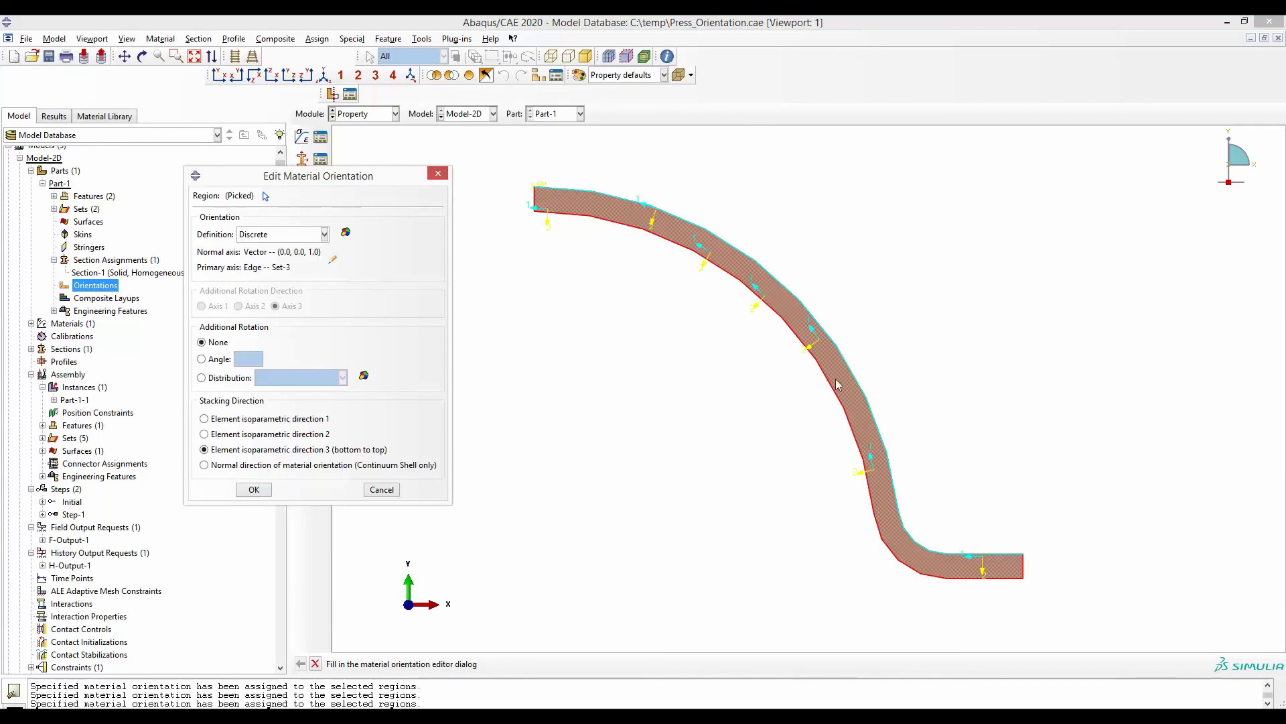
pyautogui.click(253, 489)
pyautogui.scroll(1, 198, 405)
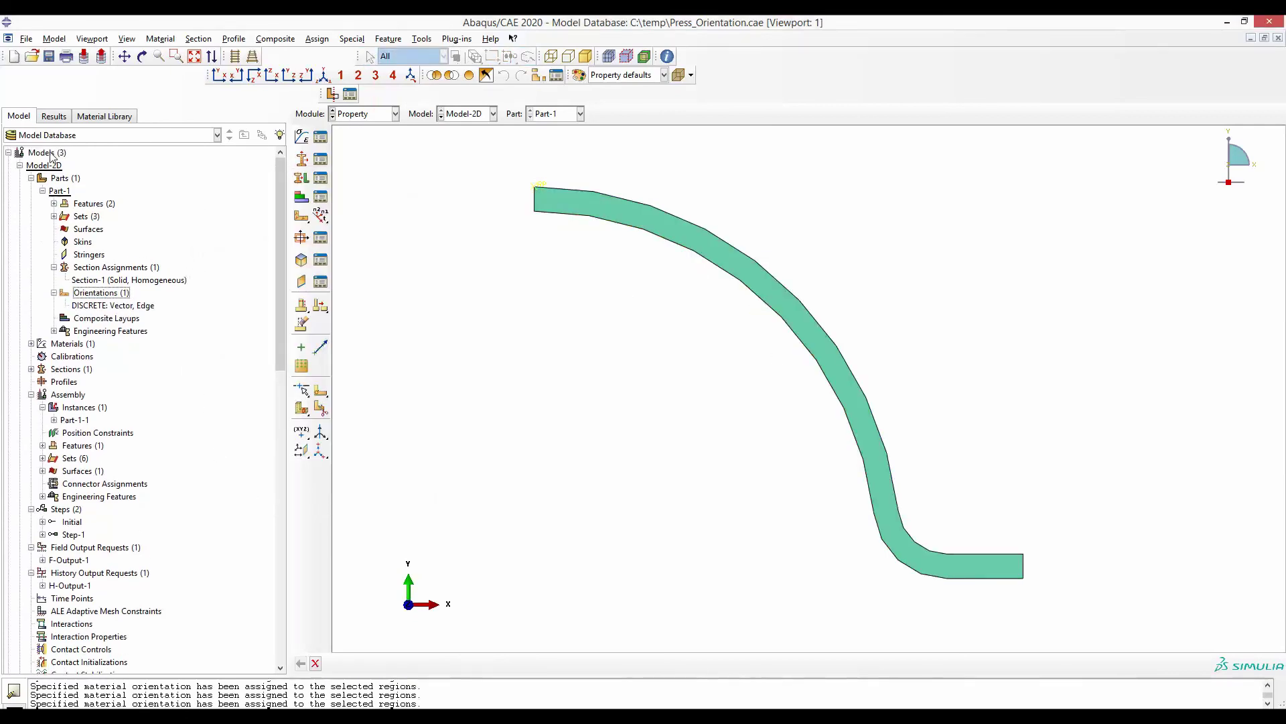
# - In Model-3D, open Hill48's Potential ratios (R22 1.07, R33 1.09, R12 0.8872) in an enlarged editor
pyautogui.click(468, 117)
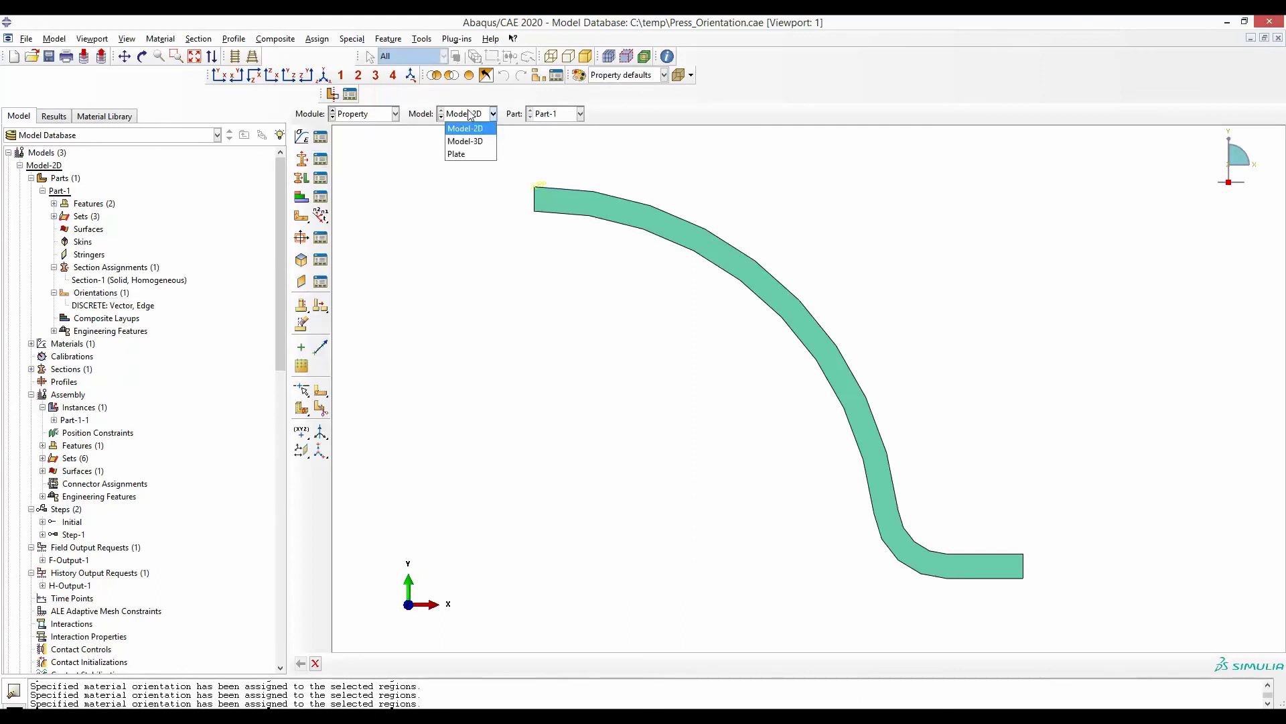
pyautogui.click(465, 143)
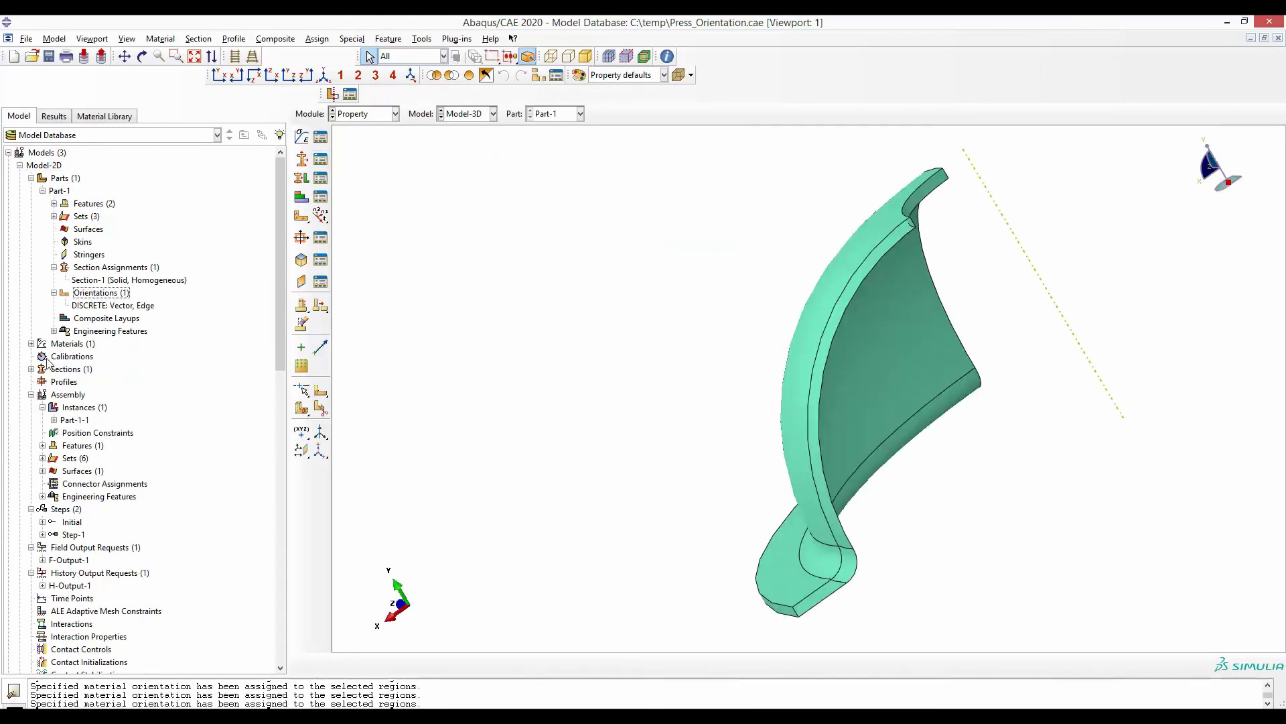
pyautogui.click(30, 343)
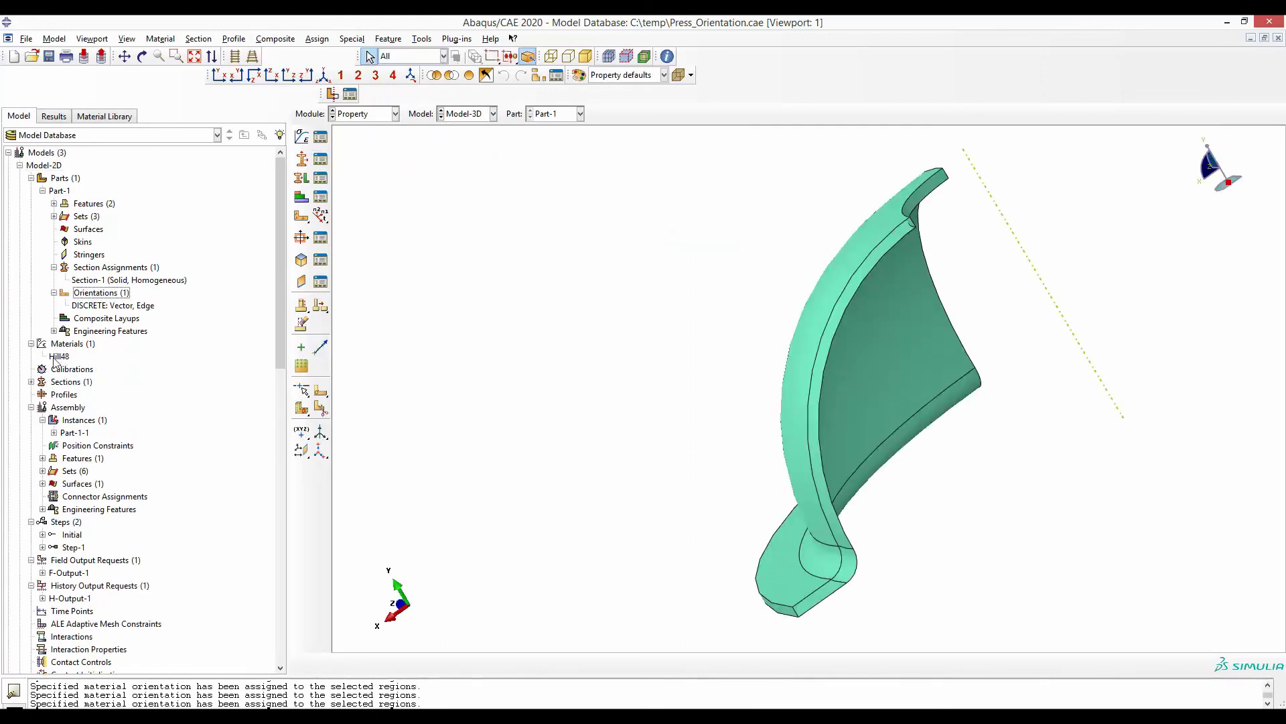
pyautogui.doubleClick(58, 356)
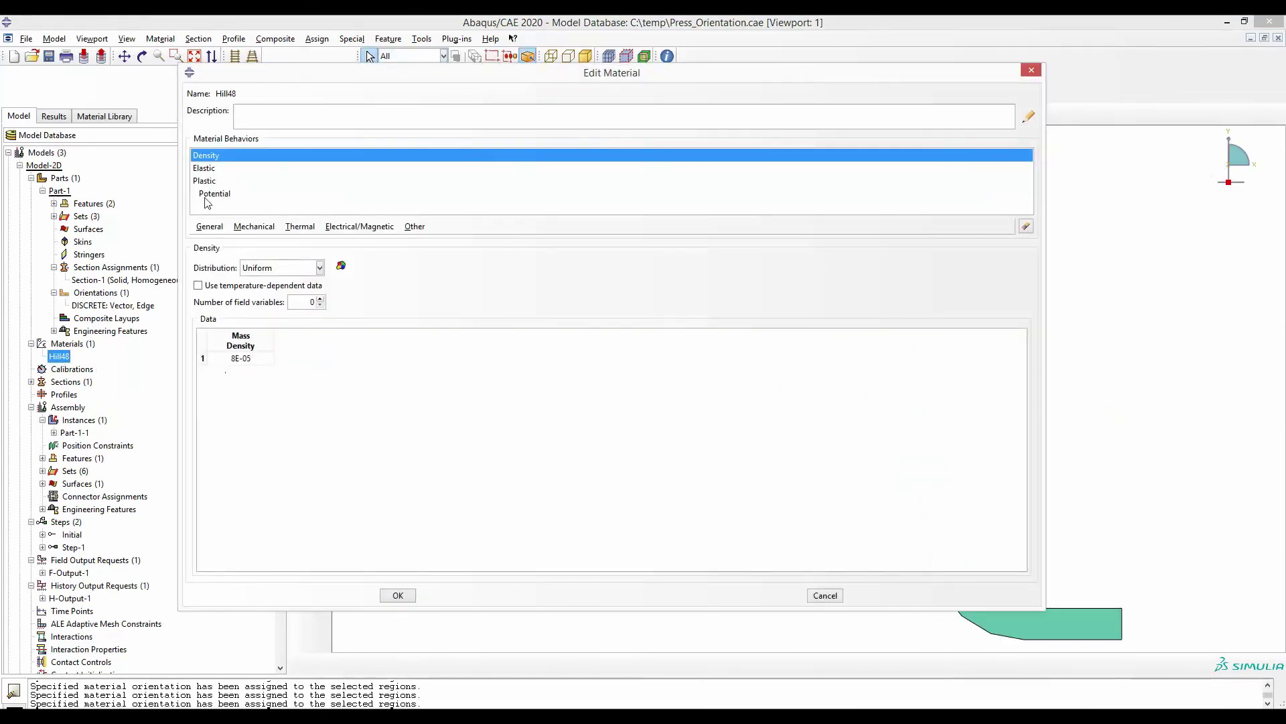
pyautogui.click(213, 194)
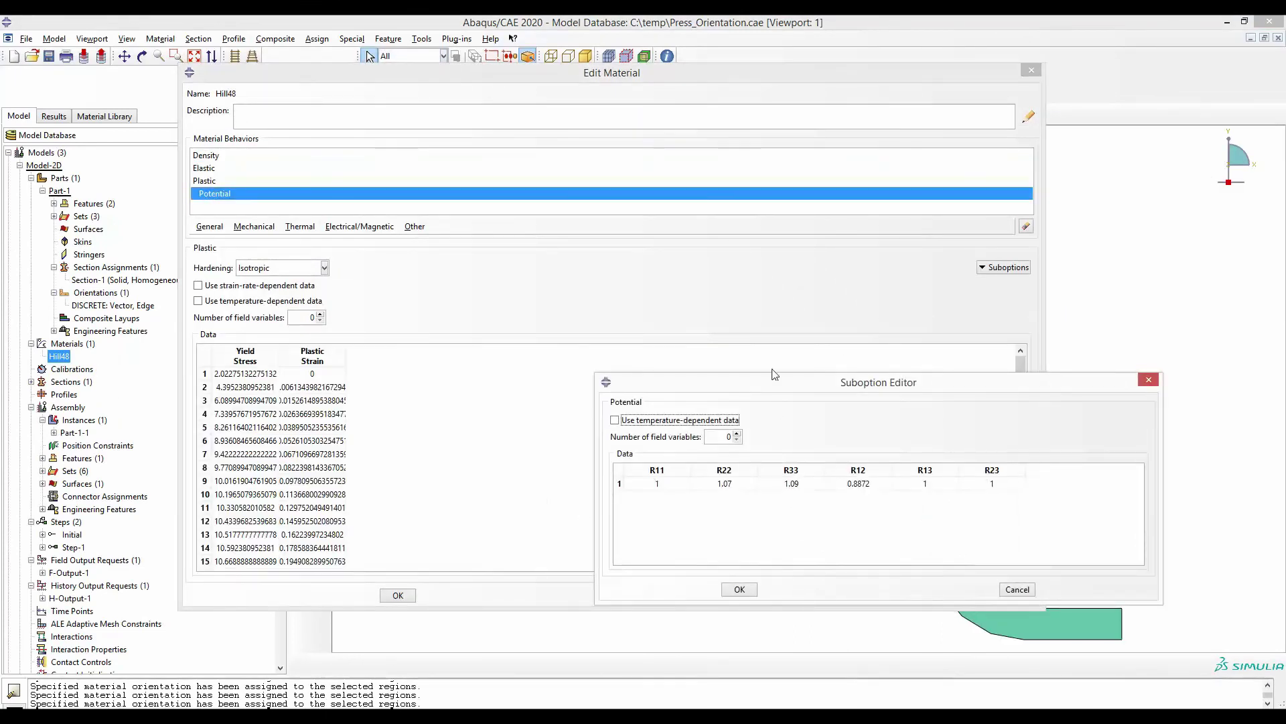
pyautogui.moveTo(752, 375); pyautogui.dragTo(716, 337)
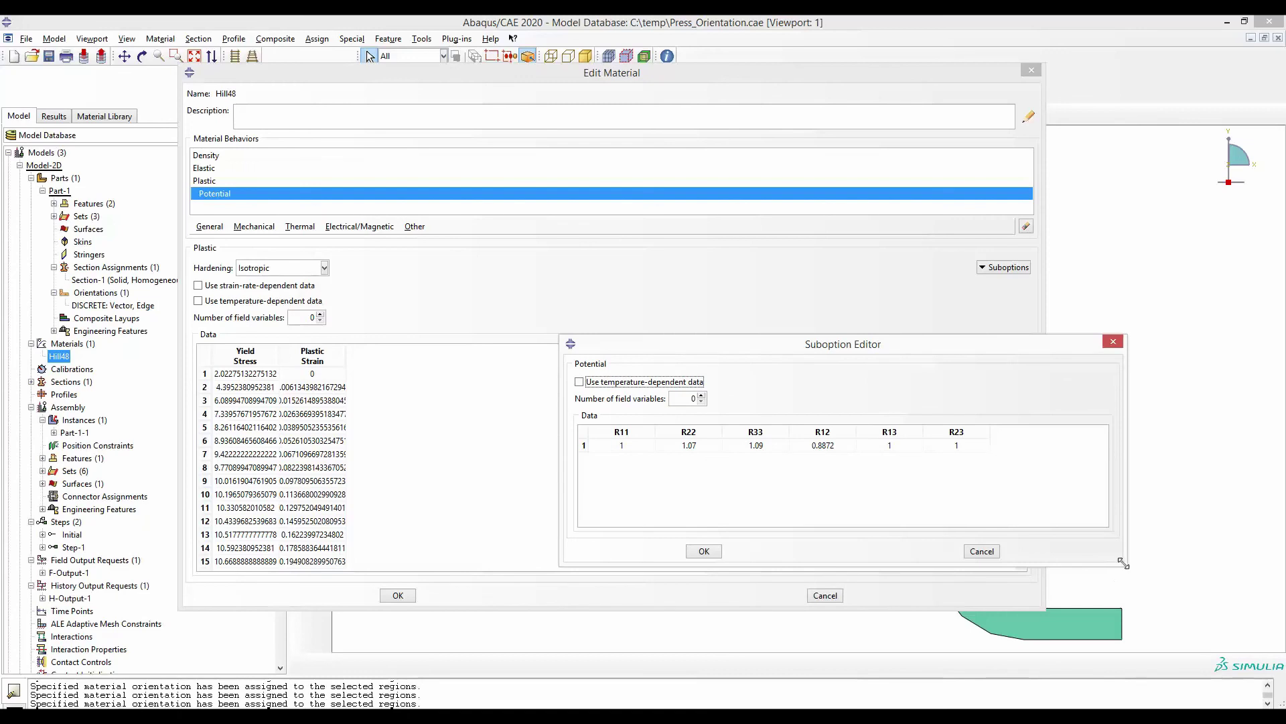
pyautogui.moveTo(1122, 563); pyautogui.dragTo(1204, 595)
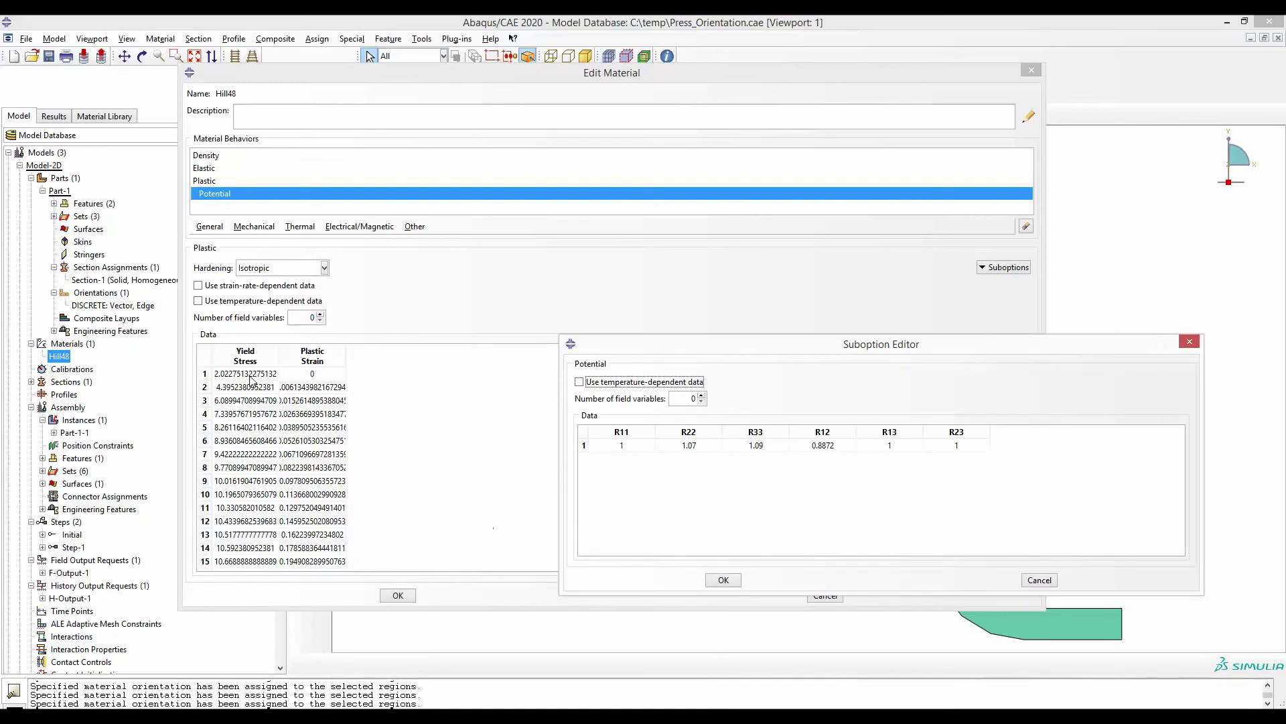